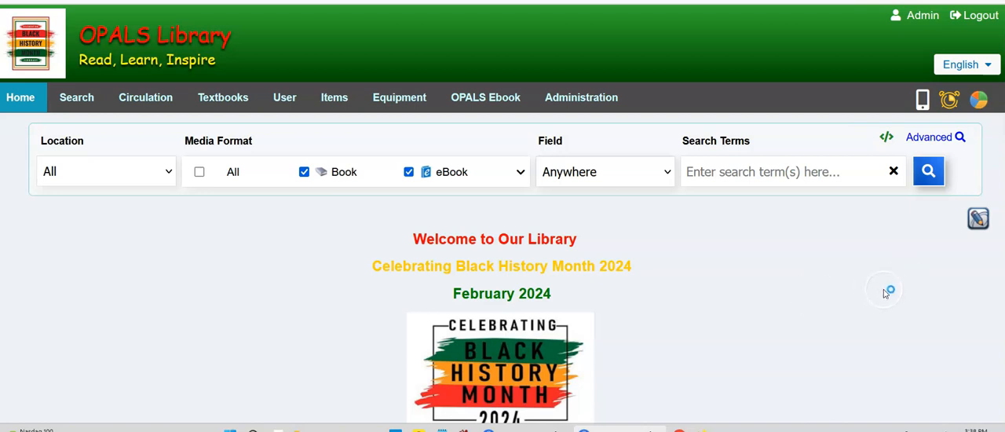
Open the home page for editing and replace the header logo with the image BHM4.jpg from the OPALS IMAGES folder.
{"action": "left_click", "coordinate": [979, 220]}
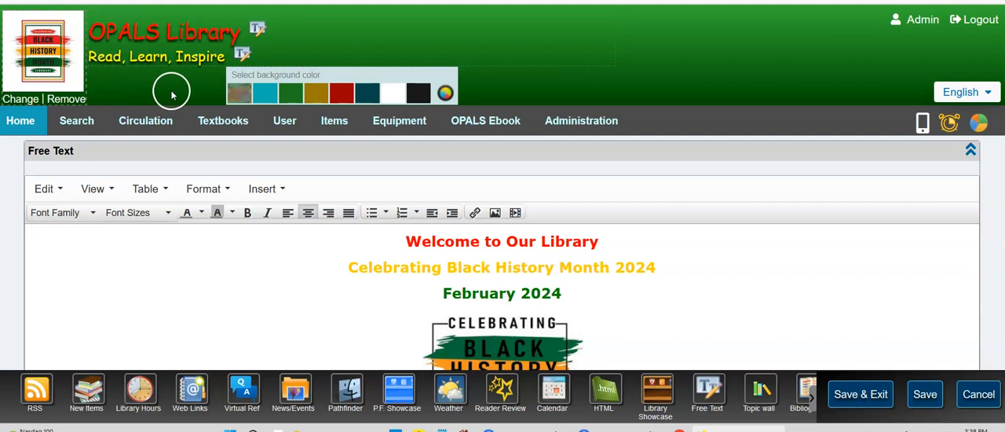
{"action": "left_click", "coordinate": [22, 101]}
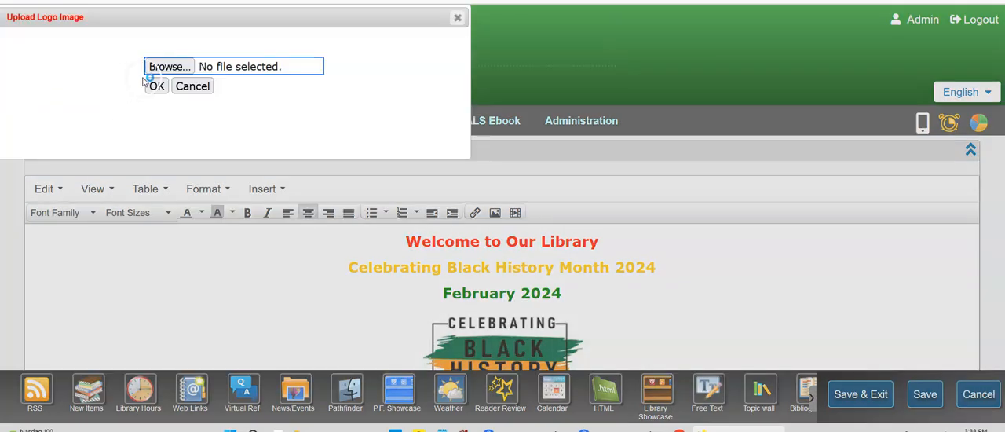
{"action": "left_click", "coordinate": [172, 68]}
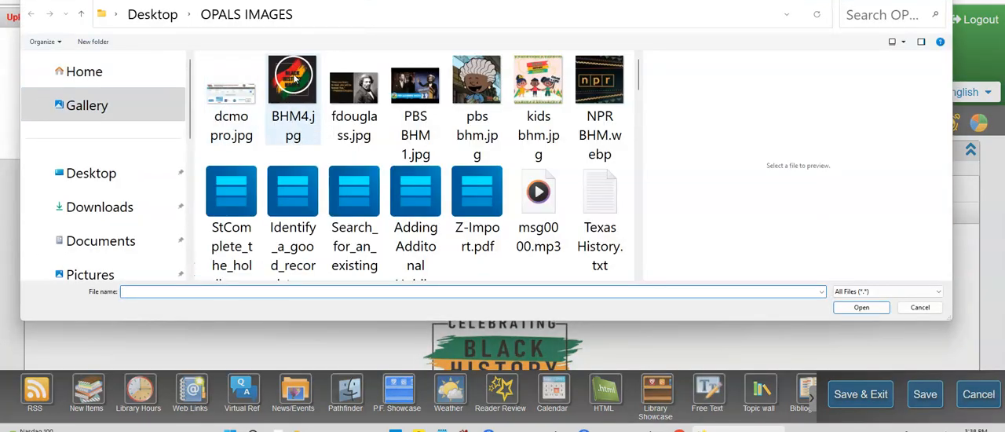
{"action": "left_click", "coordinate": [341, 93]}
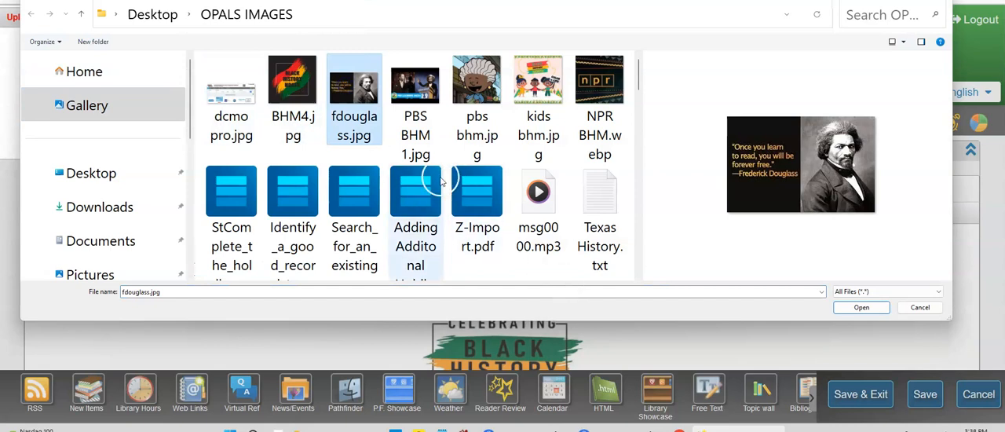
{"action": "left_click", "coordinate": [293, 88]}
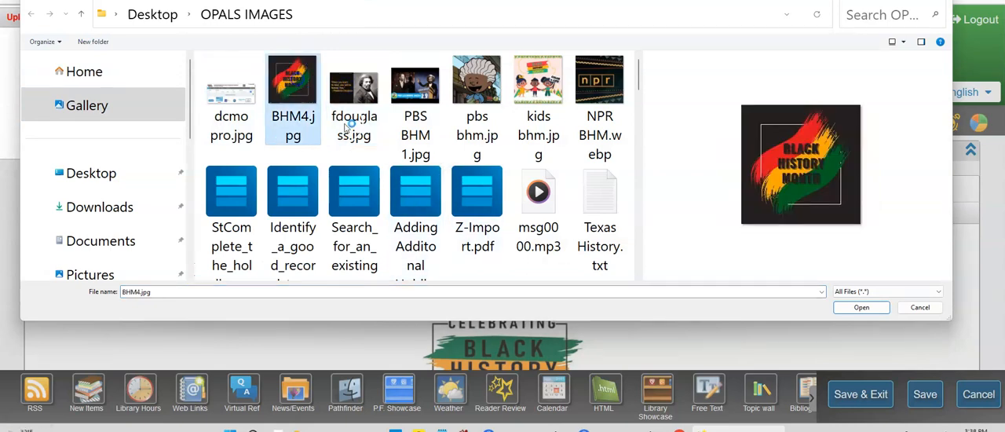
{"action": "left_click", "coordinate": [860, 307]}
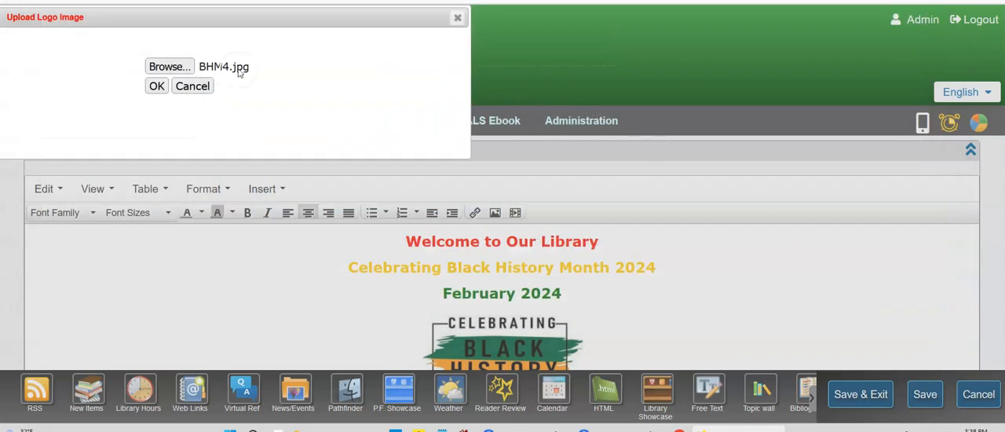
{"action": "left_click", "coordinate": [154, 87]}
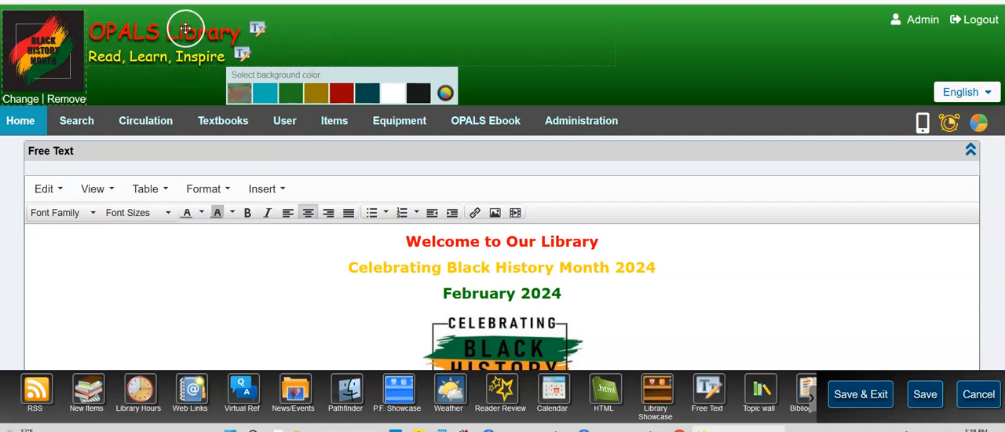
Recolour the header title text "OPALS Library" to white.
{"action": "left_click", "coordinate": [256, 30]}
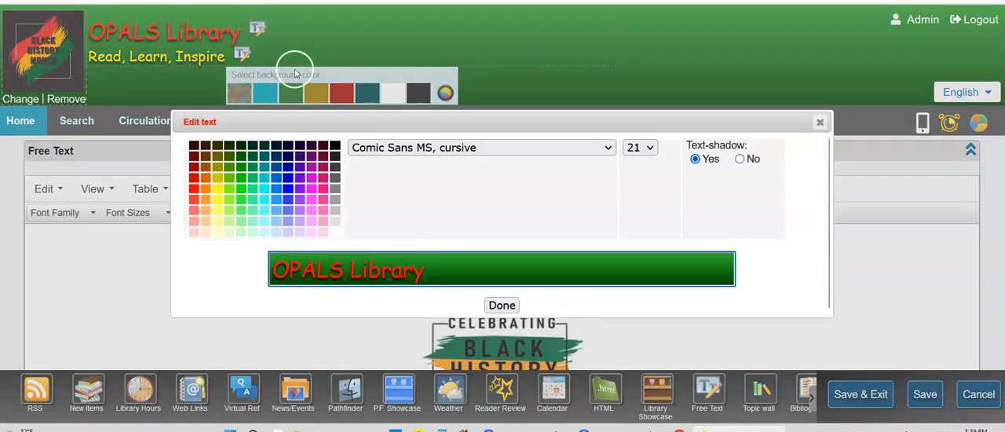
{"action": "left_click", "coordinate": [399, 151]}
{"action": "left_click", "coordinate": [399, 151]}
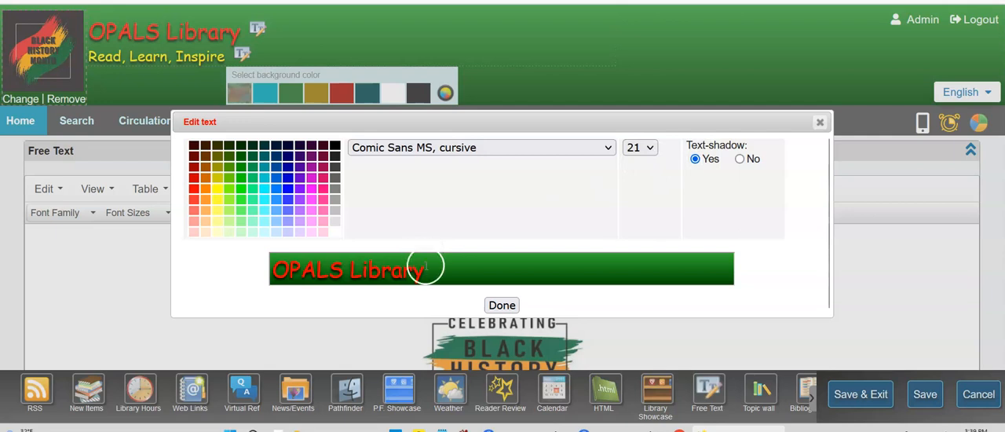
{"action": "left_click_drag", "start_coordinate": [427, 267], "coordinate": [258, 273]}
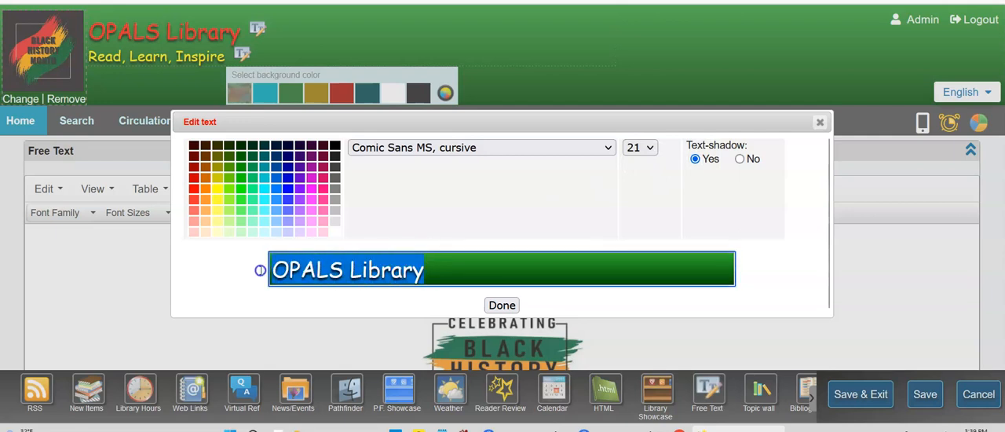
{"action": "left_click", "coordinate": [336, 232]}
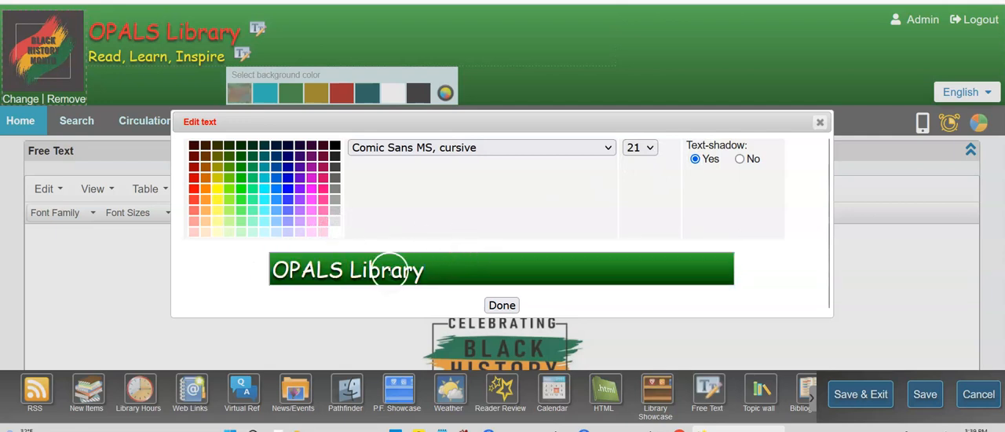
Set the "OPALS Library" title text back to red and apply the text edit.
{"action": "left_click_drag", "start_coordinate": [433, 269], "coordinate": [263, 269]}
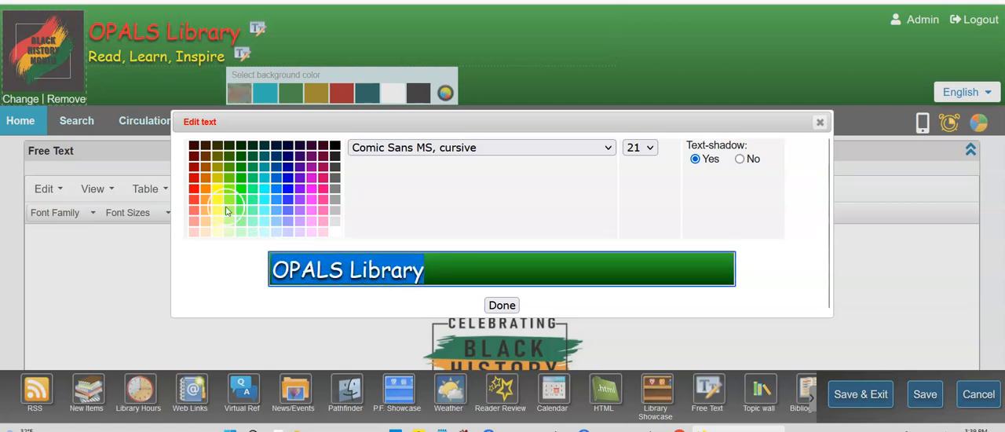
{"action": "left_click", "coordinate": [193, 188]}
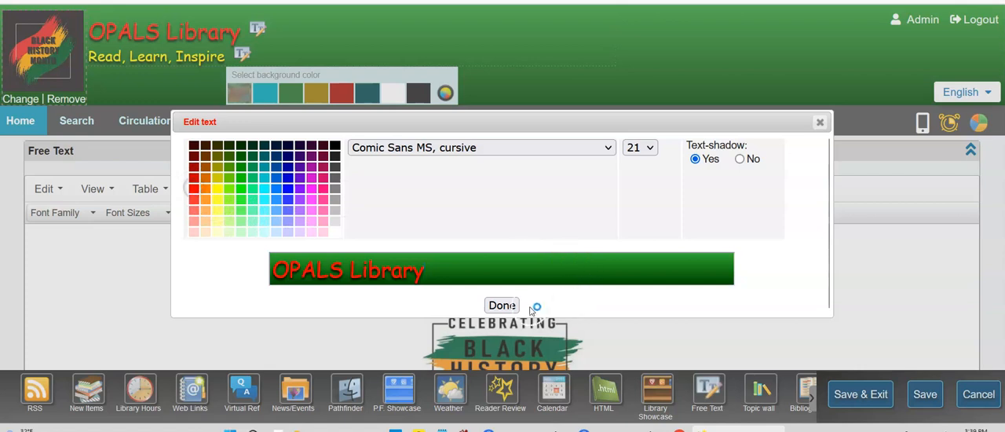
{"action": "left_click", "coordinate": [502, 305]}
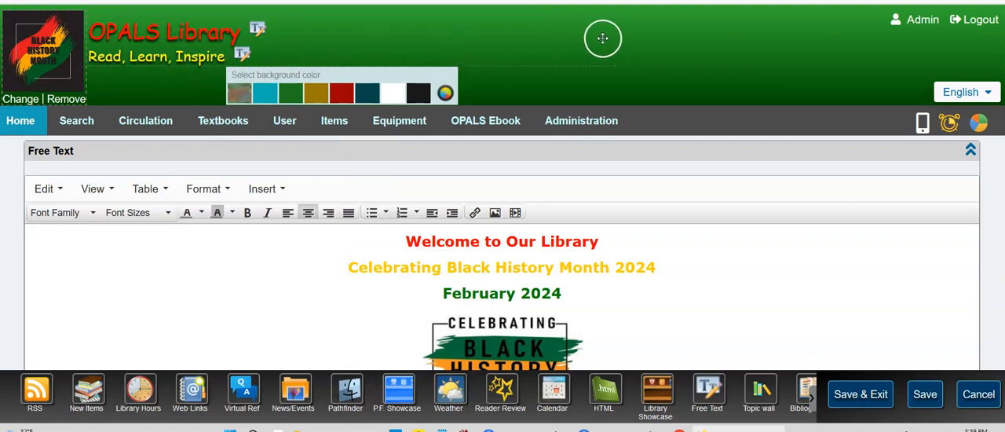
Try several preset background colours on the page header, including turquoise and white.
{"action": "left_click", "coordinate": [342, 94]}
{"action": "left_click", "coordinate": [290, 93]}
{"action": "left_click", "coordinate": [265, 93]}
{"action": "left_click", "coordinate": [243, 96]}
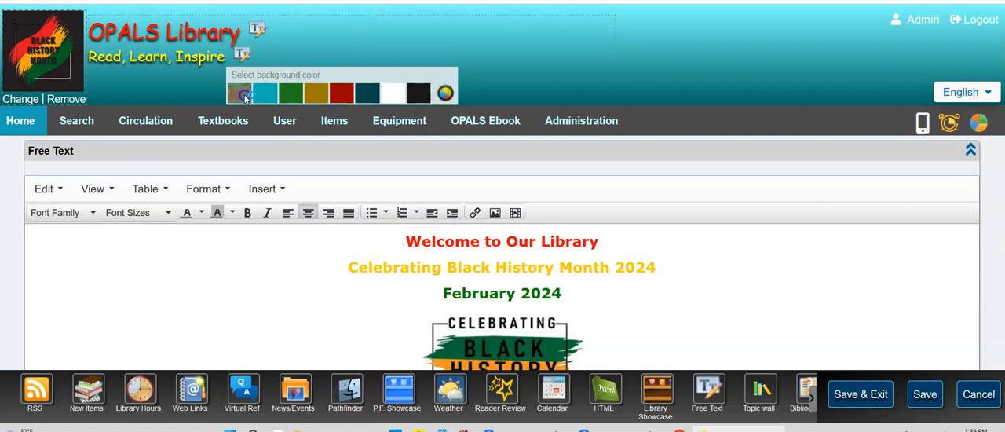
{"action": "left_click", "coordinate": [395, 96]}
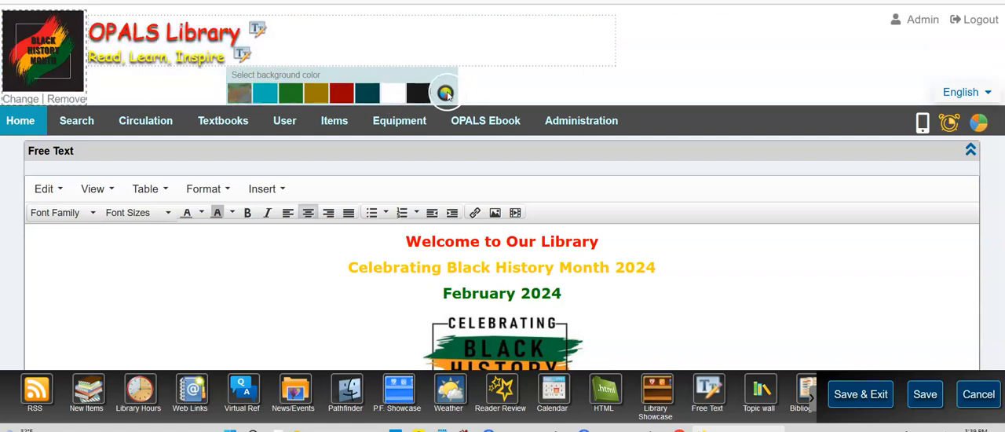
Open the custom background colour picker, close it without choosing a colour, and set the header background to preset red.
{"action": "left_click", "coordinate": [446, 93]}
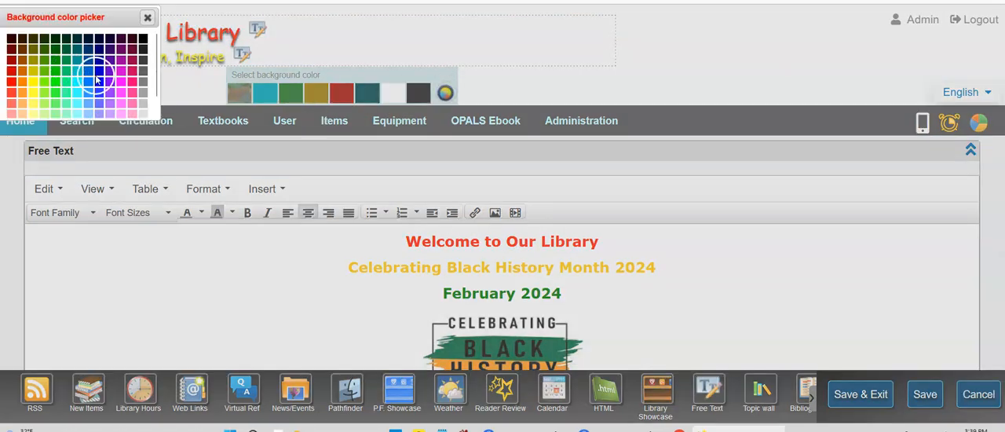
{"action": "left_click", "coordinate": [147, 18]}
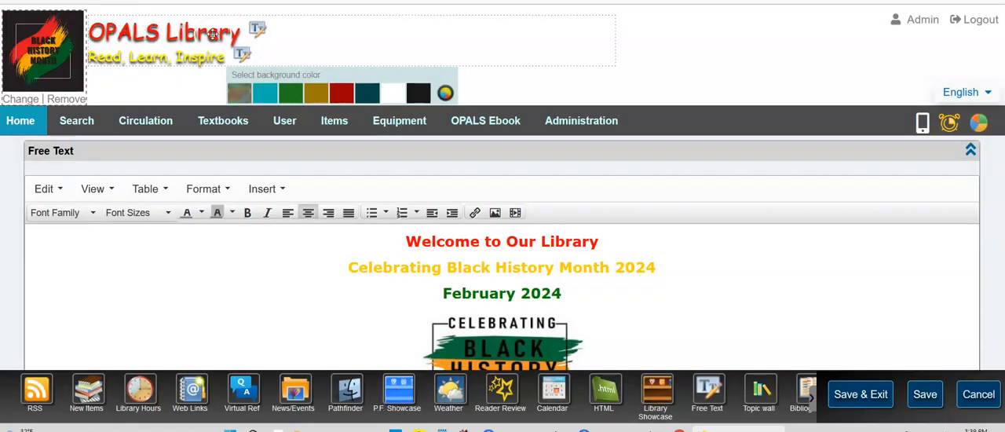
{"action": "left_click", "coordinate": [343, 94]}
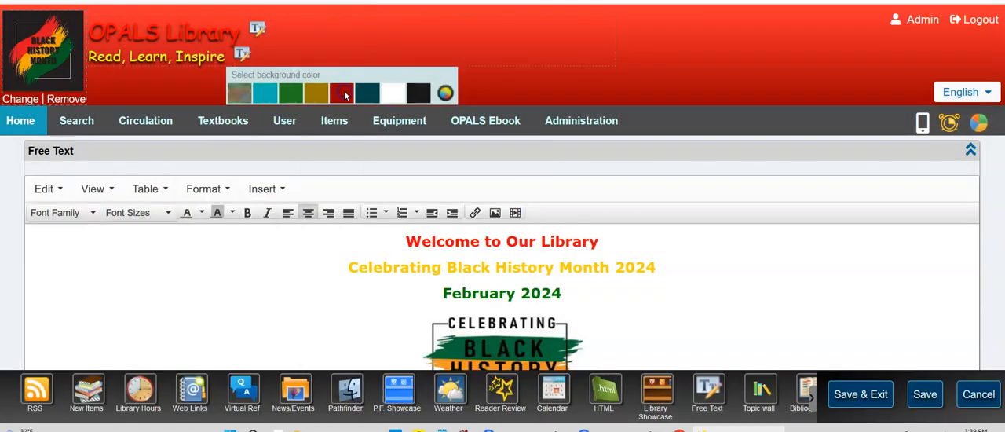
Open and close the "OPALS Library" title text settings without changes, and set the header background back to green.
{"action": "left_click", "coordinate": [256, 28]}
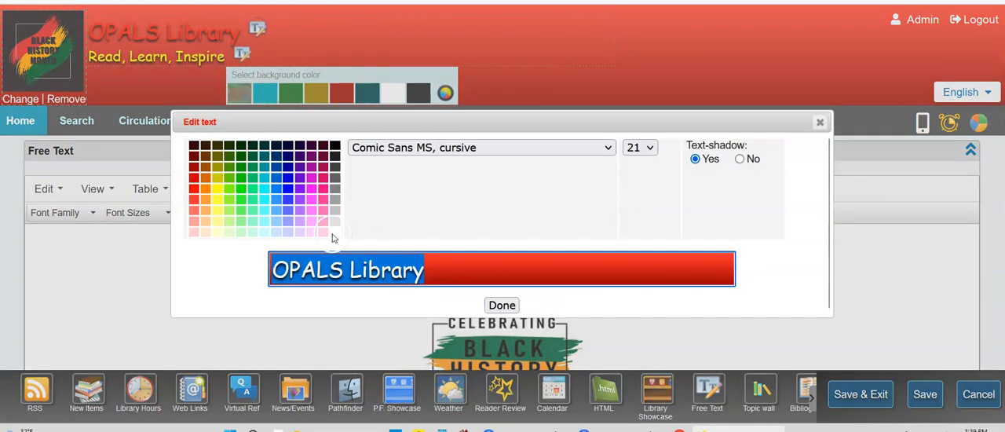
{"action": "left_click", "coordinate": [502, 305]}
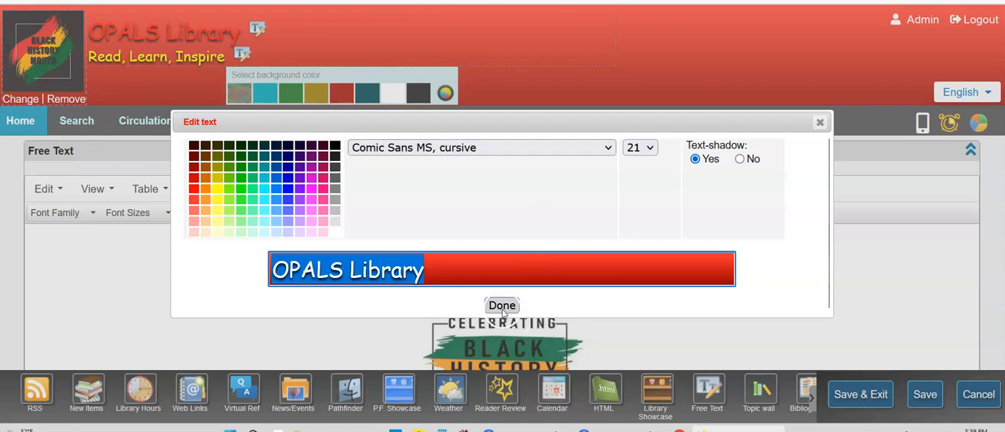
{"action": "left_click", "coordinate": [502, 306]}
{"action": "left_click", "coordinate": [291, 93]}
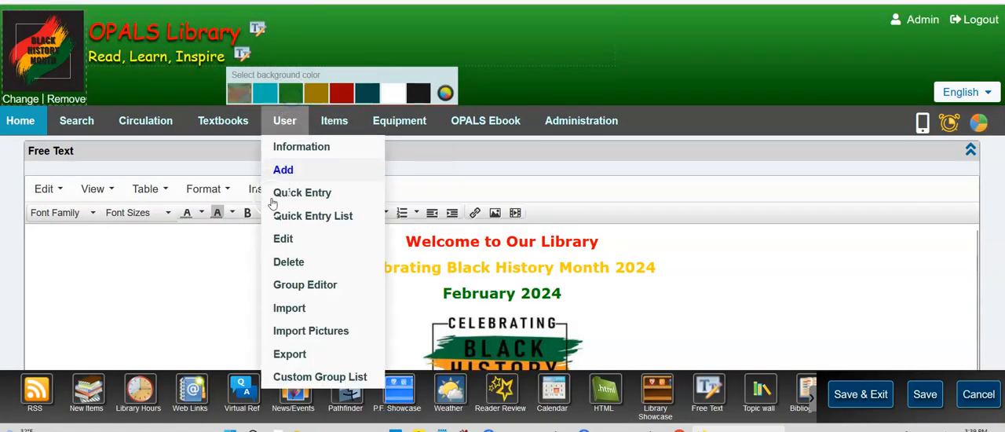
{"action": "left_click", "coordinate": [576, 298]}
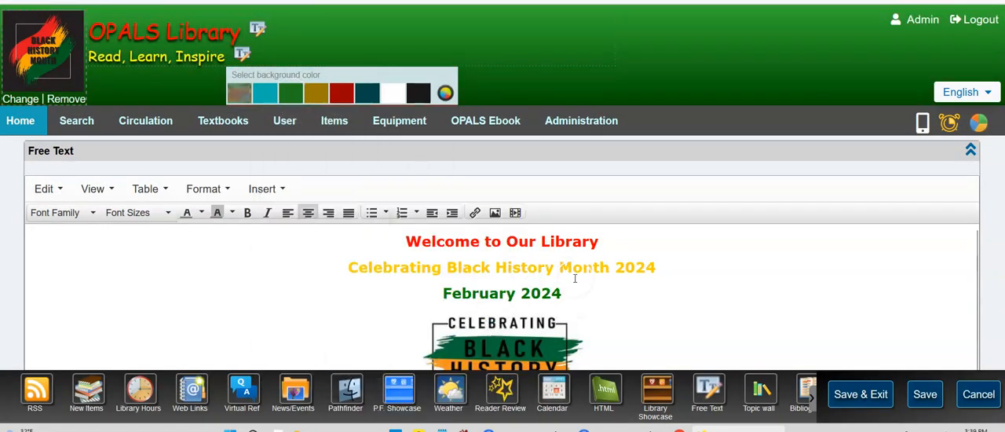
Examine the font family and font size choices for the "Welcome to Our Library" heading in the Free Text block.
{"action": "scroll", "coordinate": [578, 279], "scroll_direction": "down", "scroll_amount": 1}
{"action": "scroll", "coordinate": [498, 291], "scroll_direction": "up", "scroll_amount": 1}
{"action": "left_click", "coordinate": [309, 217]}
{"action": "left_click_drag", "start_coordinate": [406, 240], "coordinate": [601, 243]}
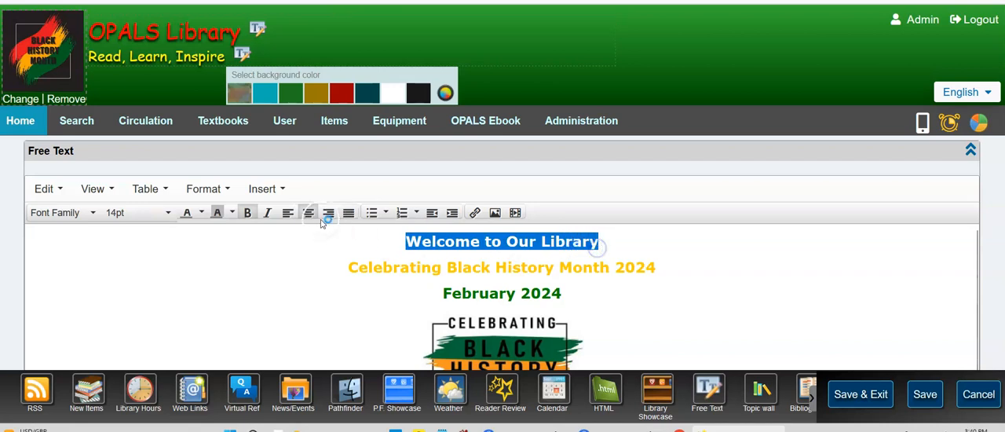
{"action": "left_click", "coordinate": [59, 212]}
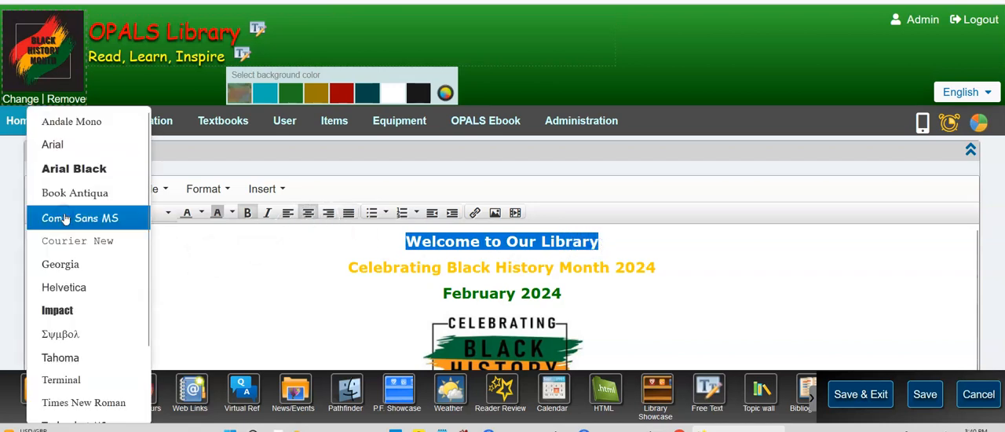
{"action": "left_click", "coordinate": [95, 183]}
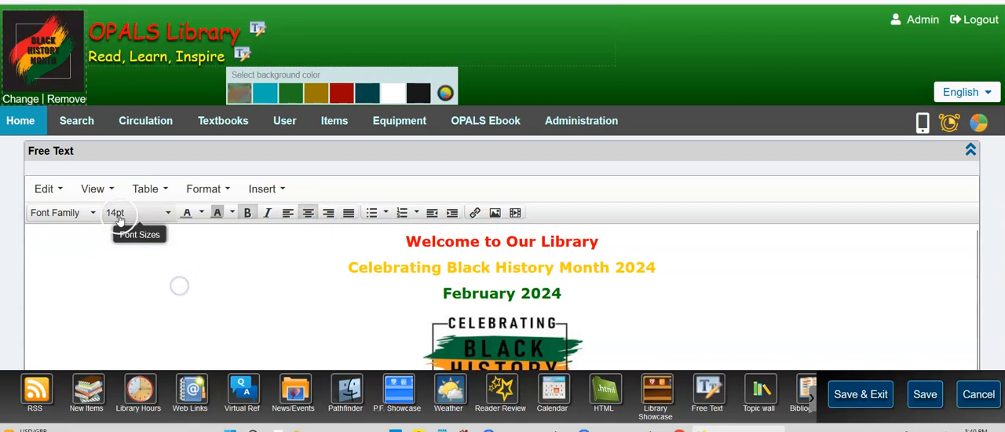
{"action": "left_click", "coordinate": [110, 209]}
{"action": "left_click", "coordinate": [295, 310]}
Turn bold off for the "Welcome to Our Library" heading and turn it back on.
{"action": "left_click", "coordinate": [248, 212]}
{"action": "left_click_drag", "start_coordinate": [406, 241], "coordinate": [605, 241]}
{"action": "left_click", "coordinate": [248, 220]}
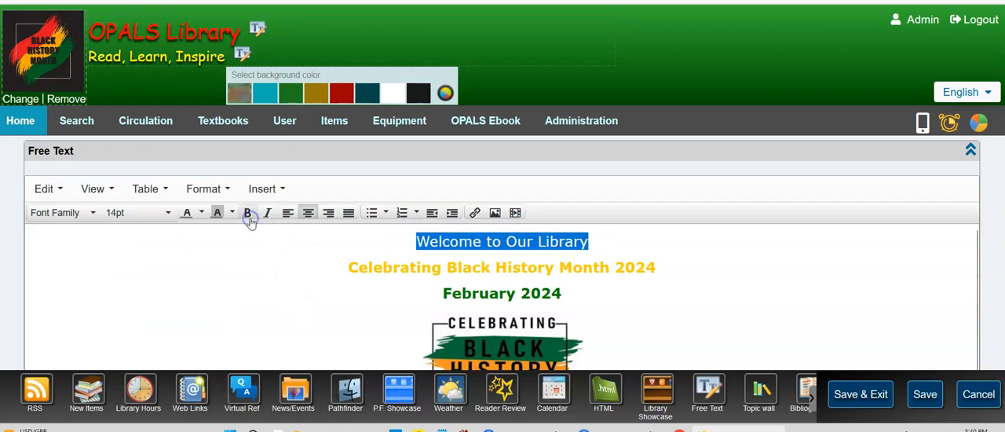
{"action": "left_click", "coordinate": [248, 220]}
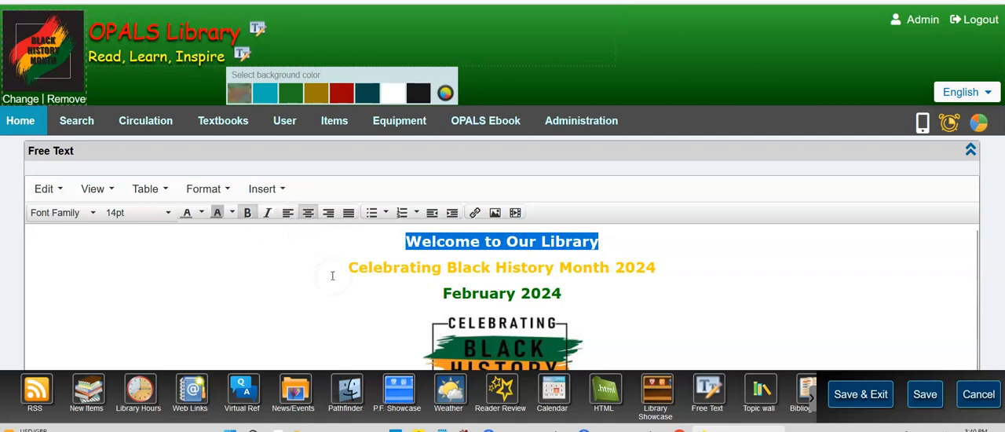
Examine the link options for the Celebrating Black History Month image, including the target choices, and cancel without adding a link.
{"action": "scroll", "coordinate": [344, 287], "scroll_direction": "down", "scroll_amount": 1}
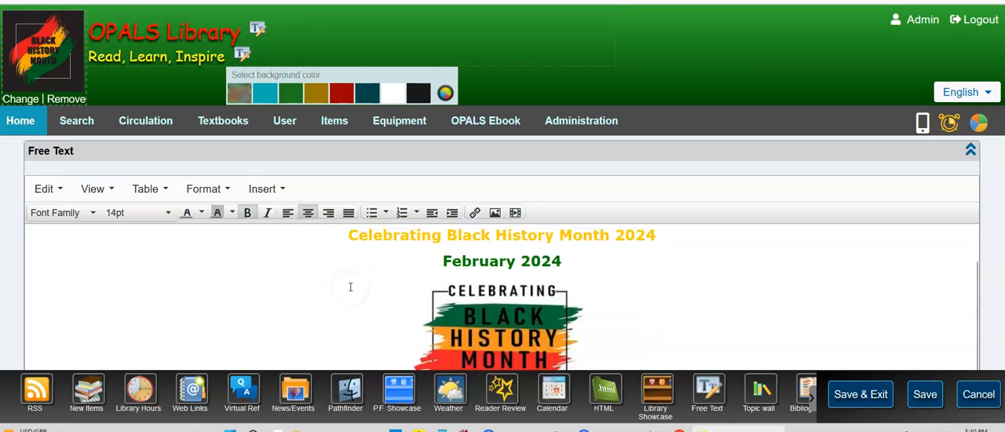
{"action": "scroll", "coordinate": [345, 287], "scroll_direction": "up", "scroll_amount": 1}
{"action": "scroll", "coordinate": [507, 314], "scroll_direction": "down", "scroll_amount": 1}
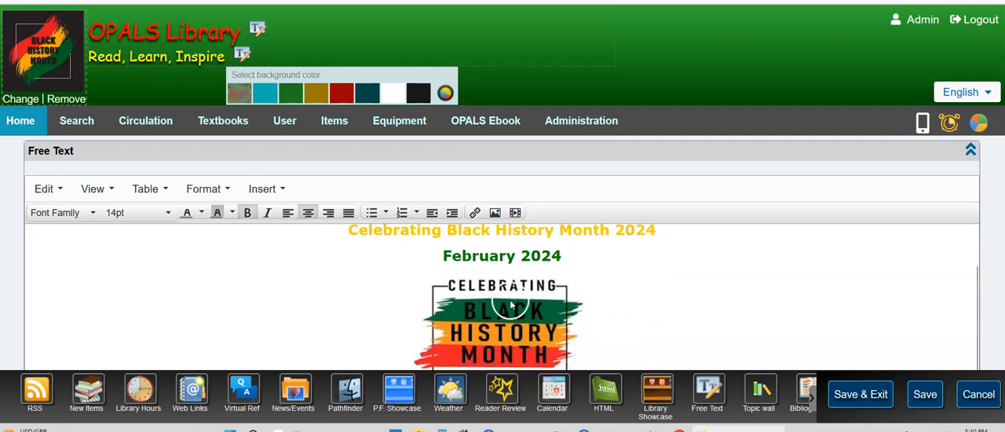
{"action": "left_click", "coordinate": [508, 314]}
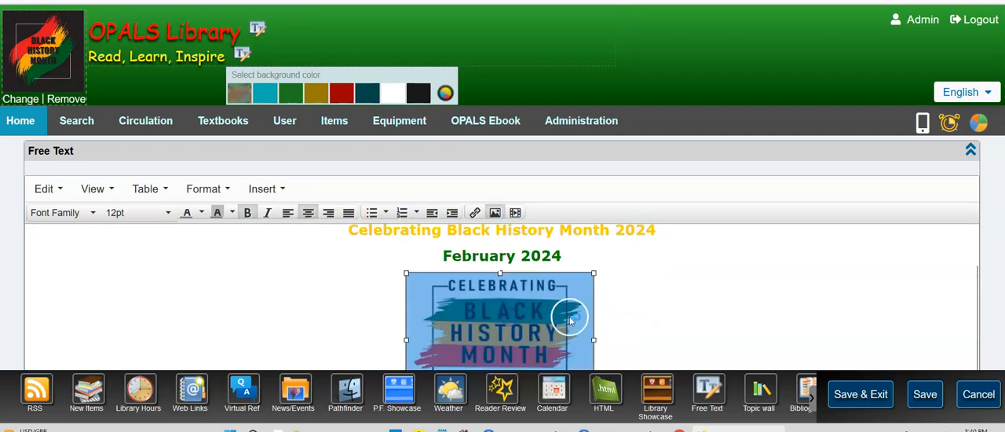
{"action": "left_click", "coordinate": [475, 212]}
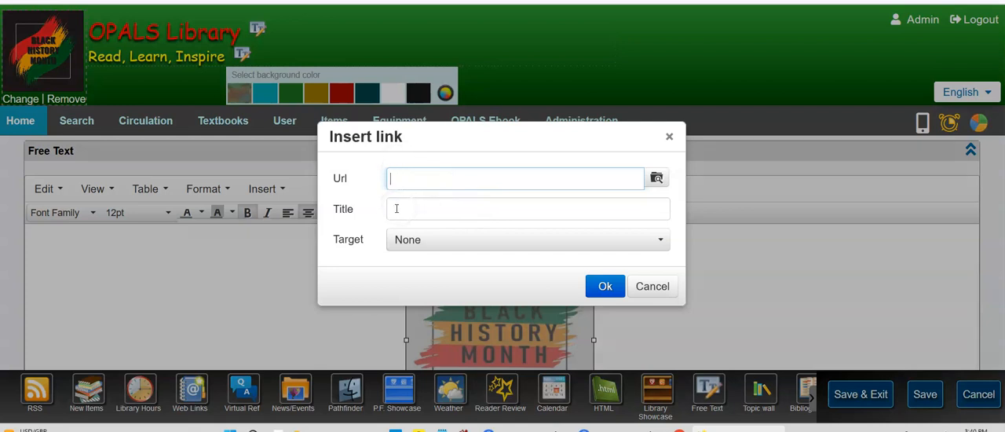
{"action": "left_click", "coordinate": [424, 241]}
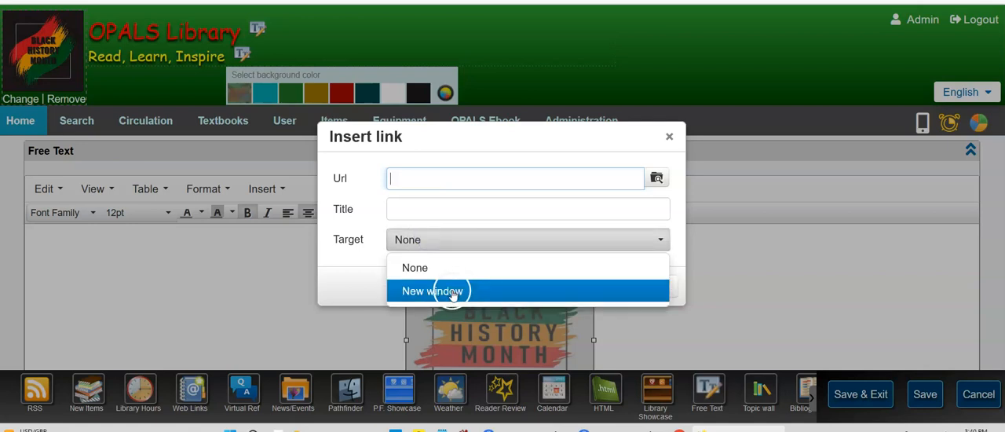
{"action": "left_click", "coordinate": [257, 308]}
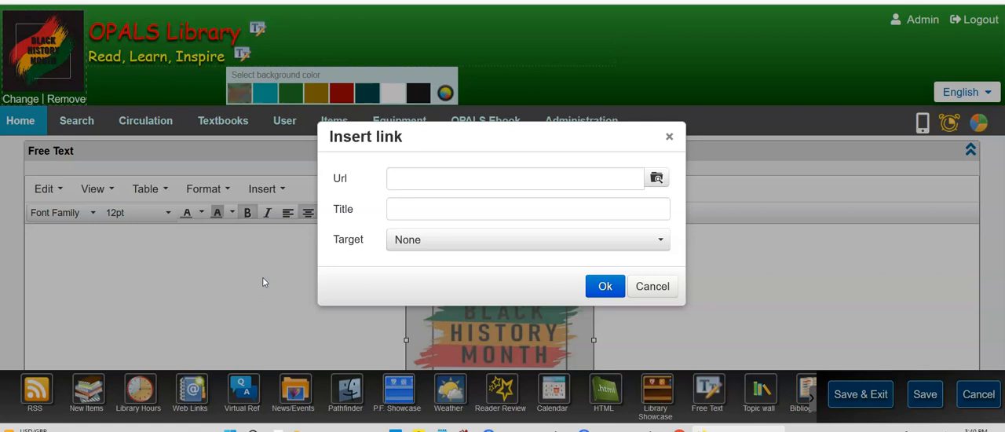
{"action": "left_click", "coordinate": [655, 287]}
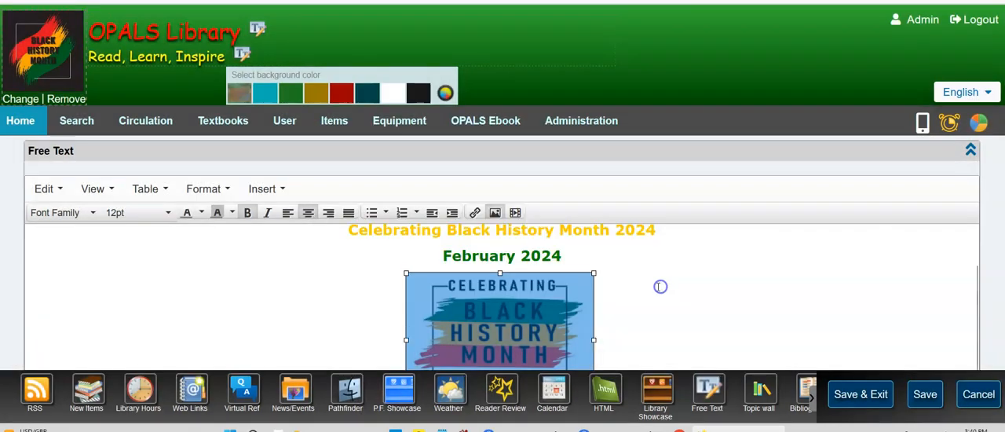
Open the BLACK HISTORY MONTH tab, examine the "African American quotations" record from its Black History topic wall, and close the record.
{"action": "left_click", "coordinate": [670, 281]}
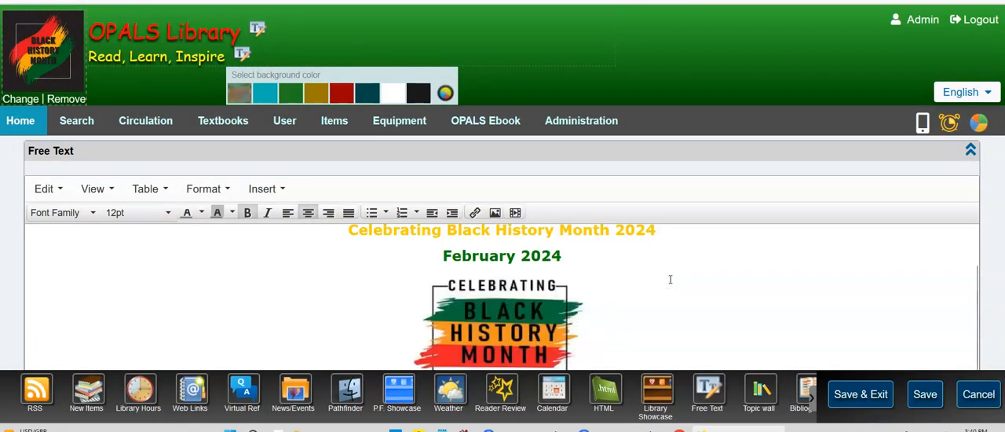
{"action": "scroll", "coordinate": [671, 275], "scroll_direction": "down", "scroll_amount": 2}
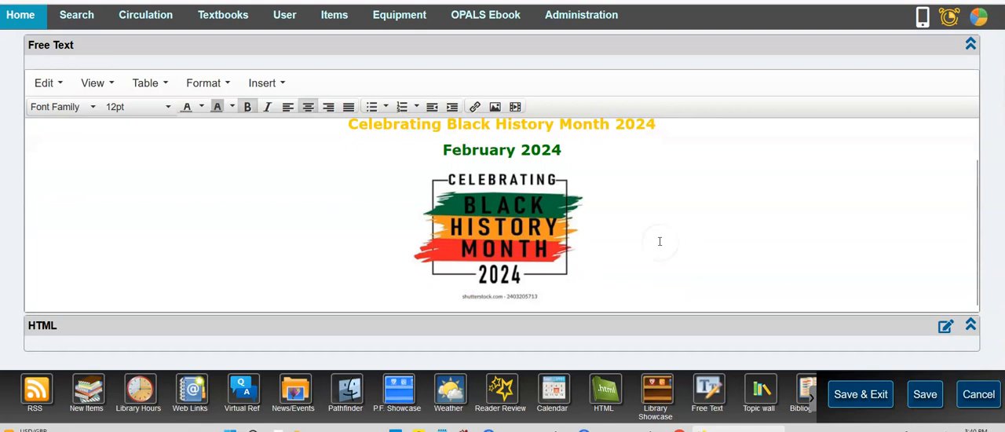
{"action": "scroll", "coordinate": [632, 240], "scroll_direction": "up", "scroll_amount": 1}
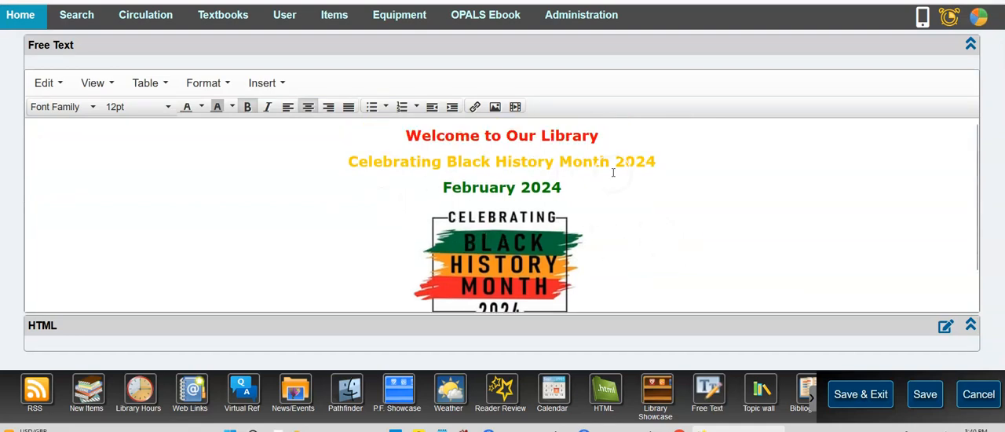
{"action": "scroll", "coordinate": [613, 173], "scroll_direction": "down", "scroll_amount": 1}
{"action": "scroll", "coordinate": [614, 173], "scroll_direction": "down", "scroll_amount": 3}
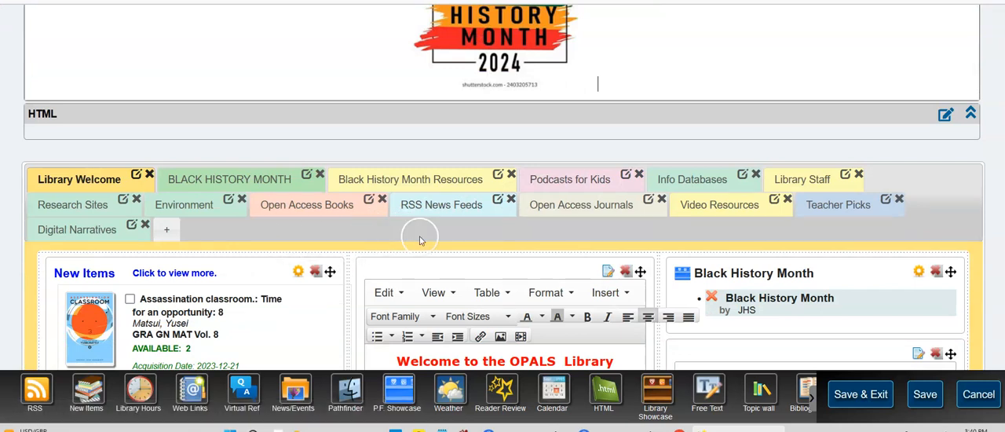
{"action": "left_click", "coordinate": [238, 177]}
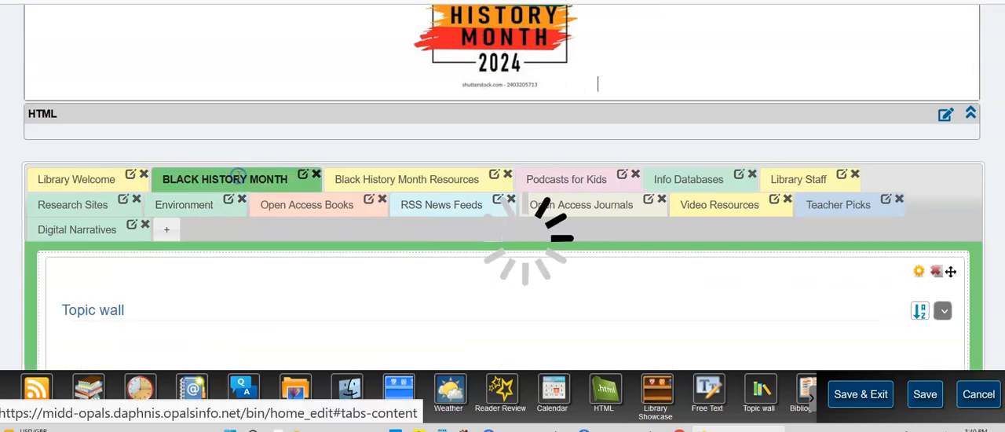
{"action": "scroll", "coordinate": [342, 293], "scroll_direction": "down", "scroll_amount": 1}
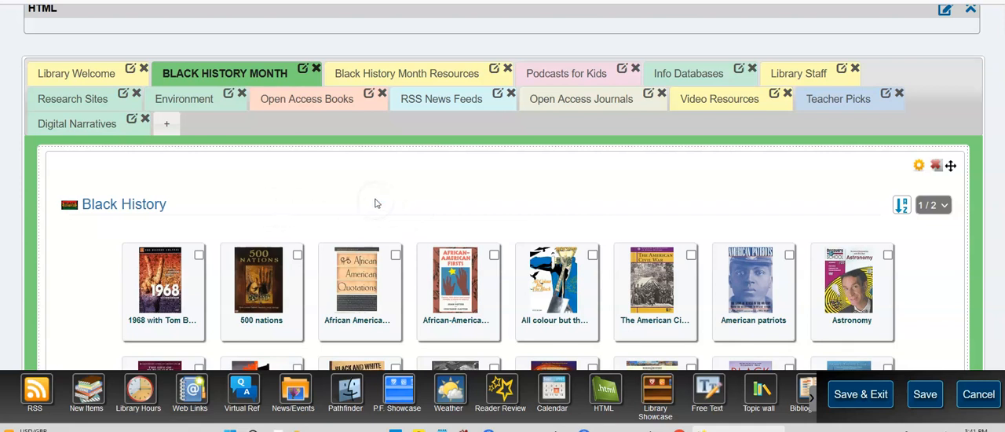
{"action": "left_click", "coordinate": [351, 299]}
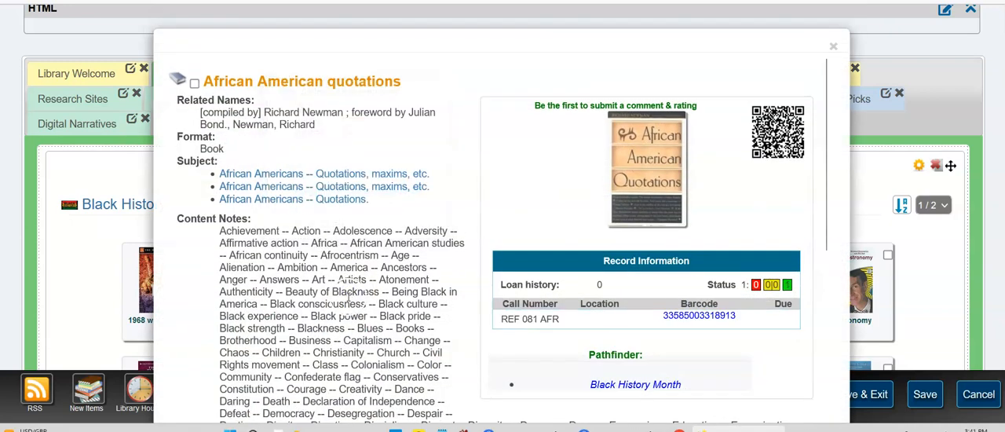
{"action": "scroll", "coordinate": [262, 150], "scroll_direction": "down", "scroll_amount": 4}
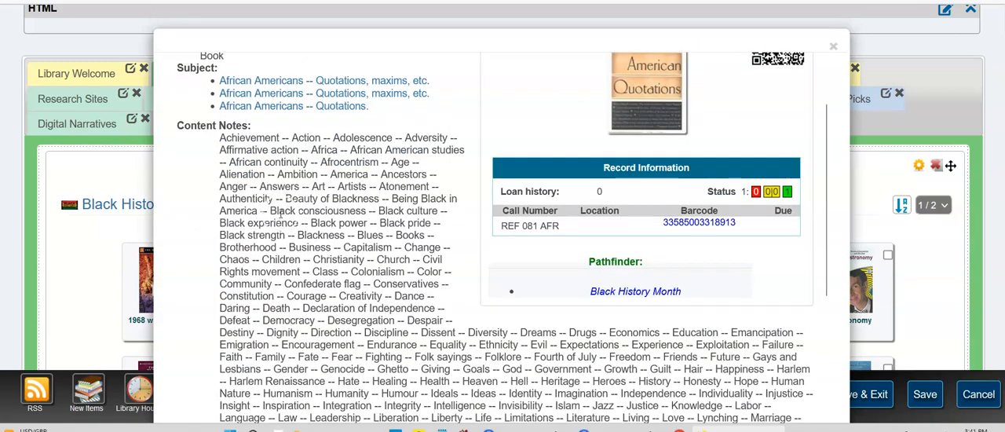
{"action": "scroll", "coordinate": [332, 246], "scroll_direction": "up", "scroll_amount": 4}
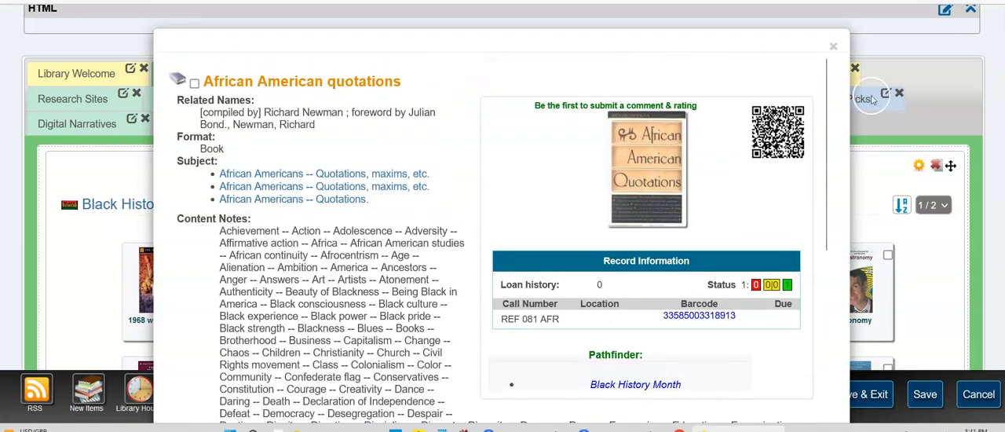
{"action": "left_click", "coordinate": [832, 47]}
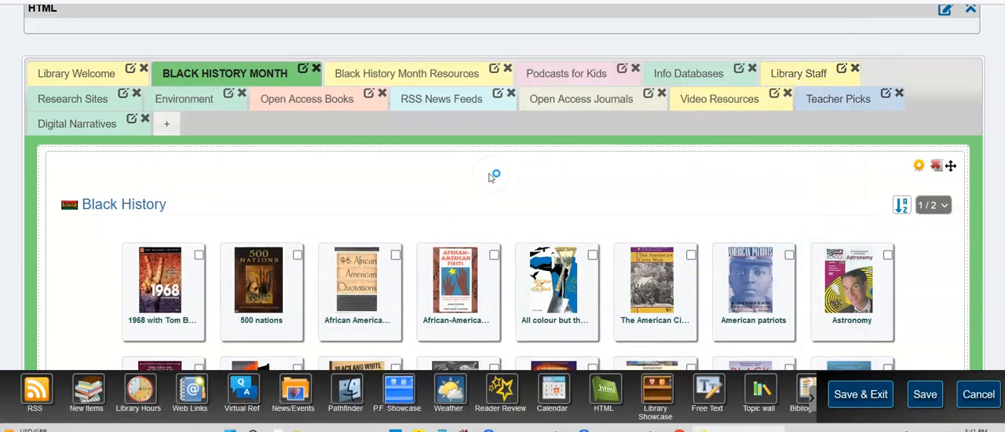
Open the Black History Month Resources tab and finish editing the Becoming Frederick Douglass and PBS Learning Media blocks so their videos render.
{"action": "left_click", "coordinate": [406, 74]}
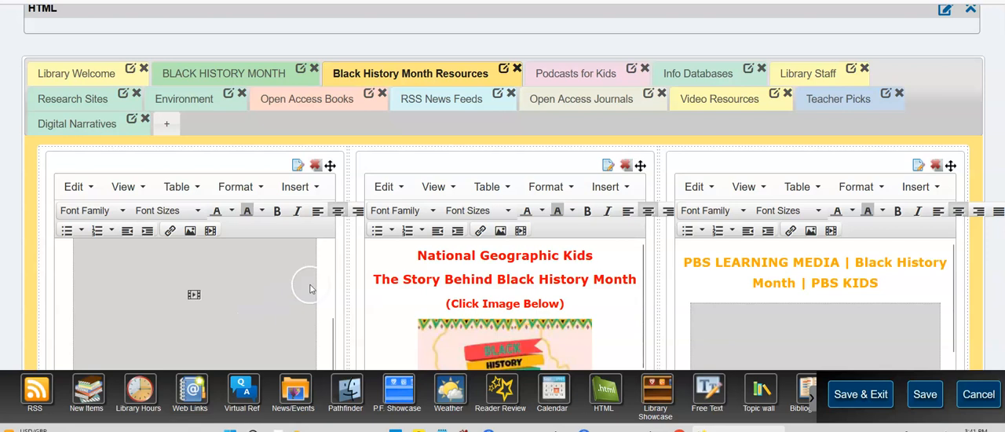
{"action": "scroll", "coordinate": [344, 293], "scroll_direction": "down", "scroll_amount": 2}
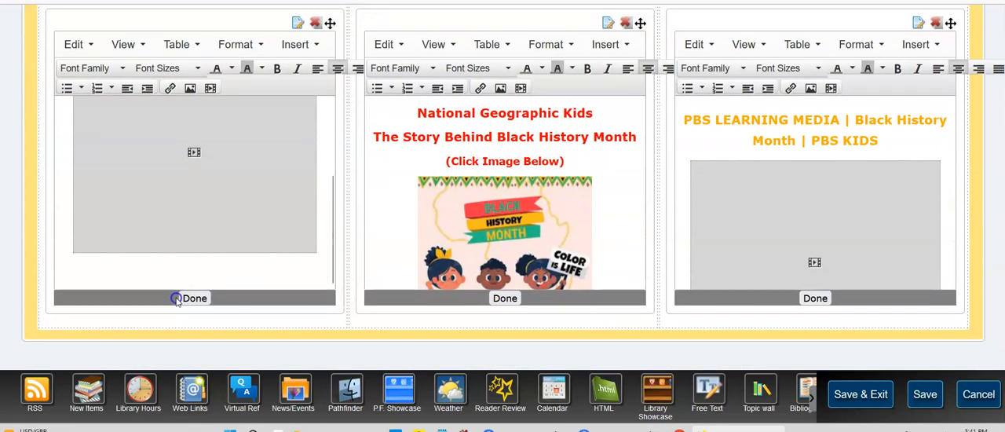
{"action": "left_click", "coordinate": [188, 298]}
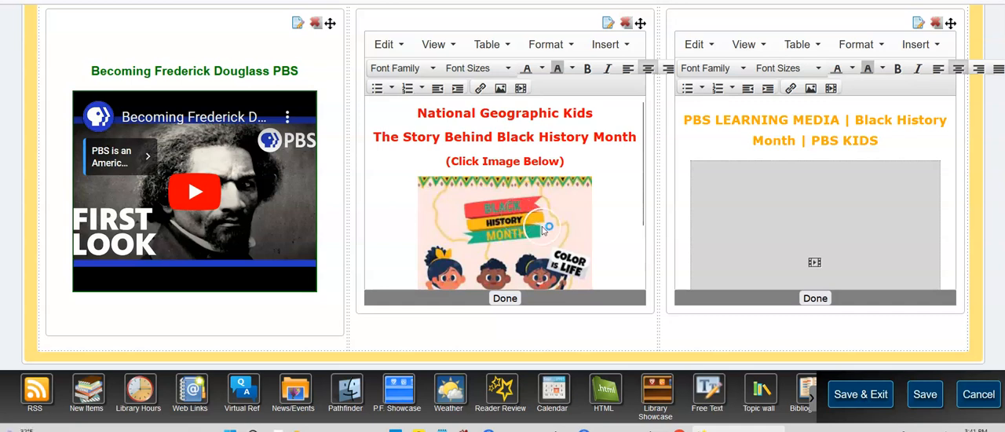
{"action": "left_click", "coordinate": [816, 297]}
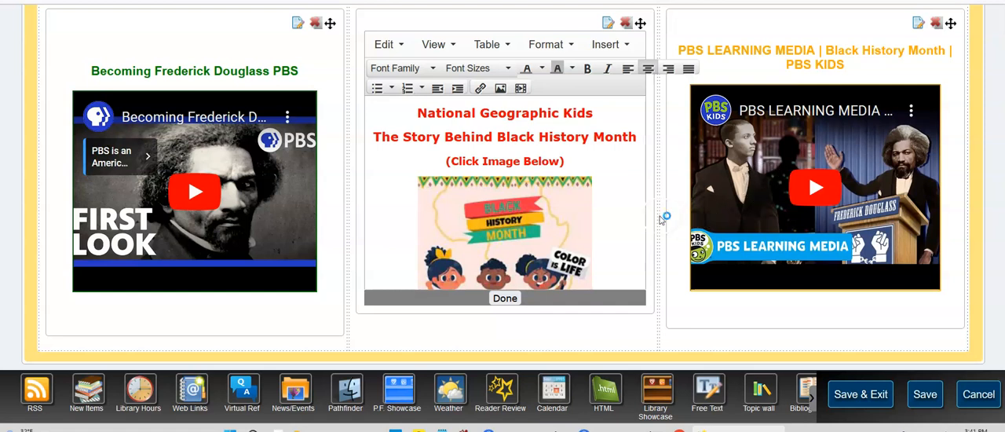
Start a new content tab named "Librarian Work Tab" with 3 columns.
{"action": "scroll", "coordinate": [661, 219], "scroll_direction": "up", "scroll_amount": 2}
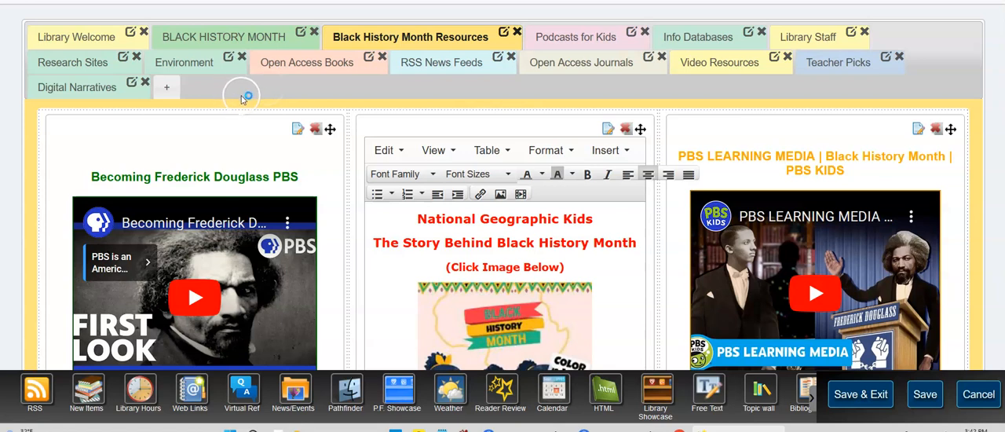
{"action": "scroll", "coordinate": [248, 103], "scroll_direction": "up", "scroll_amount": 3}
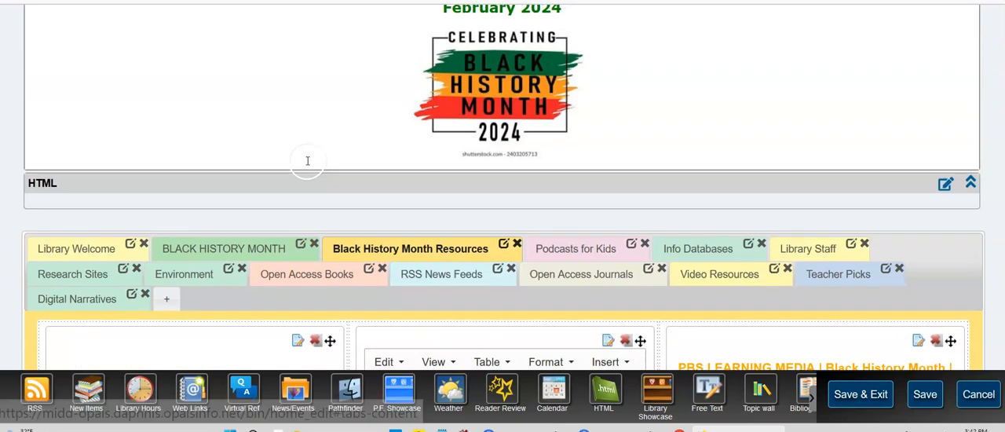
{"action": "scroll", "coordinate": [305, 162], "scroll_direction": "down", "scroll_amount": 2}
{"action": "left_click", "coordinate": [166, 193]}
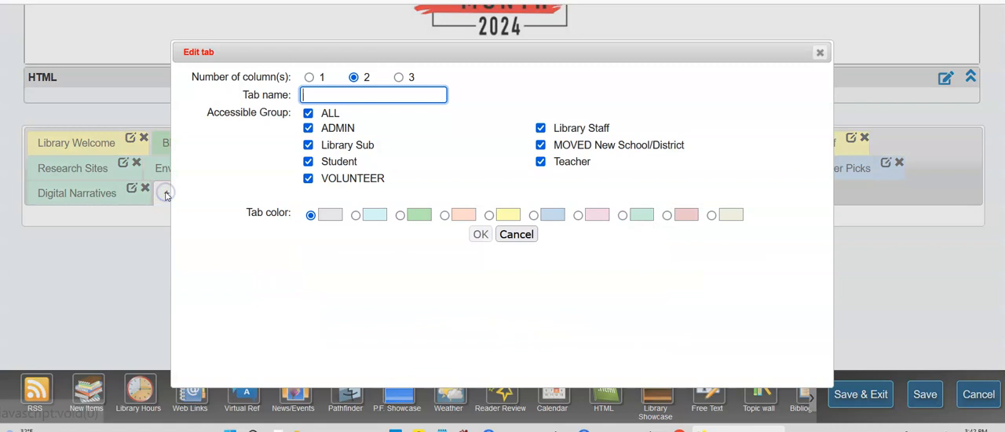
{"action": "type", "text": "Librarian Work Tab"}
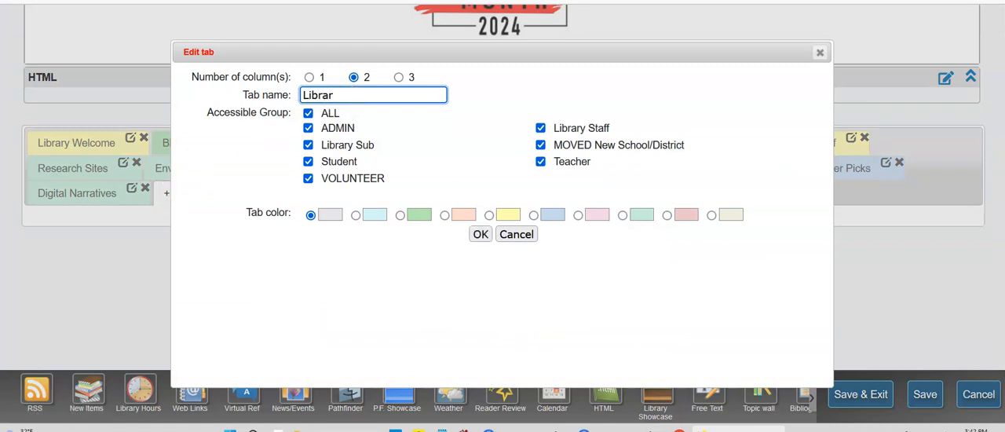
{"action": "left_click", "coordinate": [368, 95]}
{"action": "left_click", "coordinate": [398, 77]}
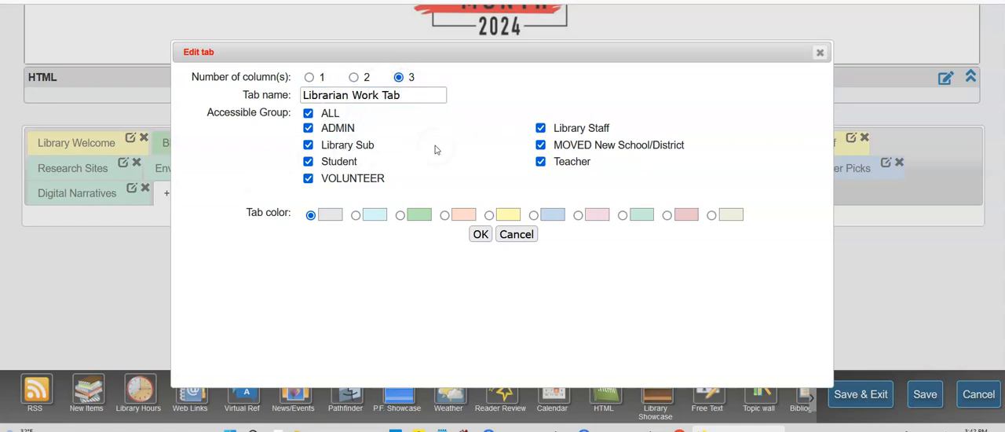
Restrict the new tab's access to Library Staff only, choose the light teal tab colour, and create the tab.
{"action": "left_click", "coordinate": [308, 113]}
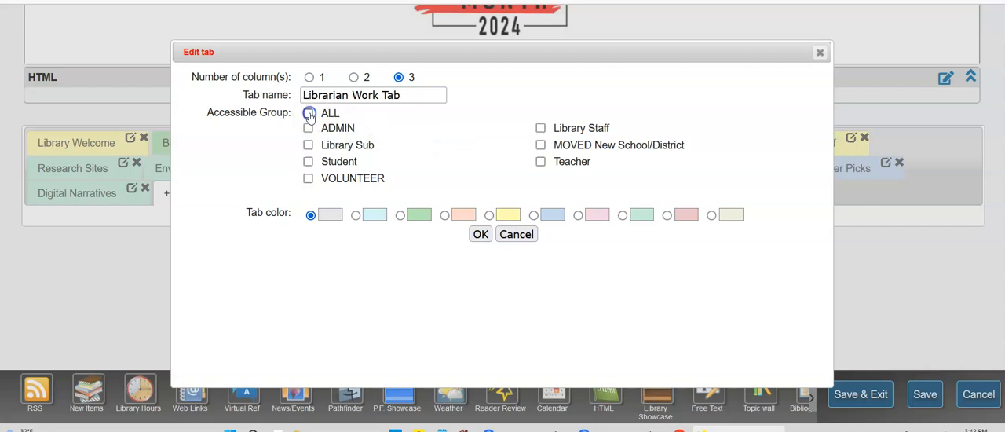
{"action": "left_click", "coordinate": [540, 128]}
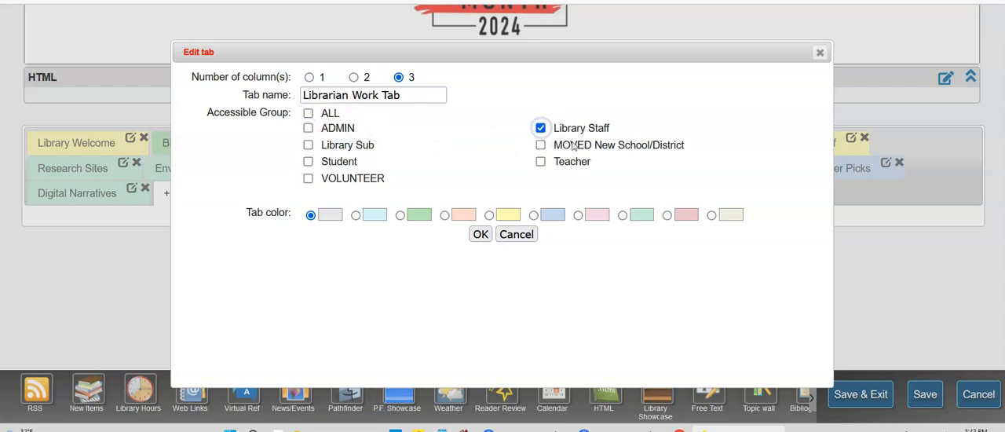
{"action": "left_click", "coordinate": [622, 215]}
{"action": "left_click", "coordinate": [482, 235]}
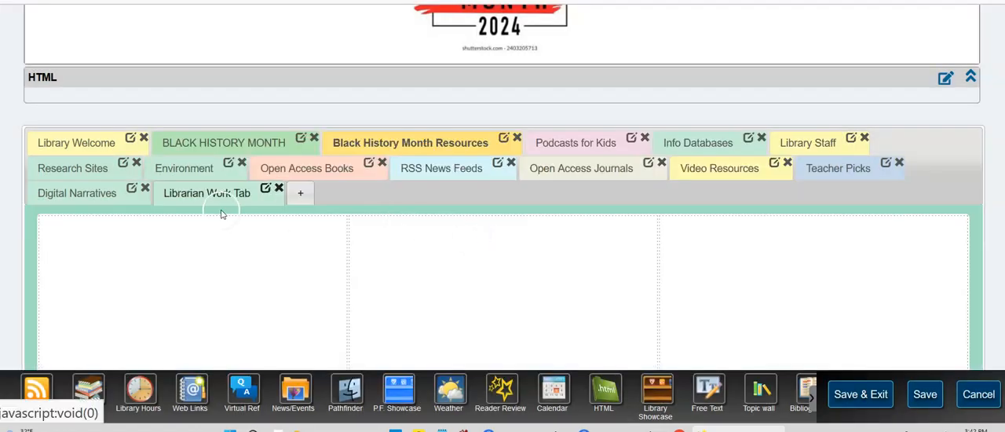
Add a Free Text block to the Librarian Work Tab and move it into the first column.
{"action": "scroll", "coordinate": [444, 359], "scroll_direction": "down", "scroll_amount": 1}
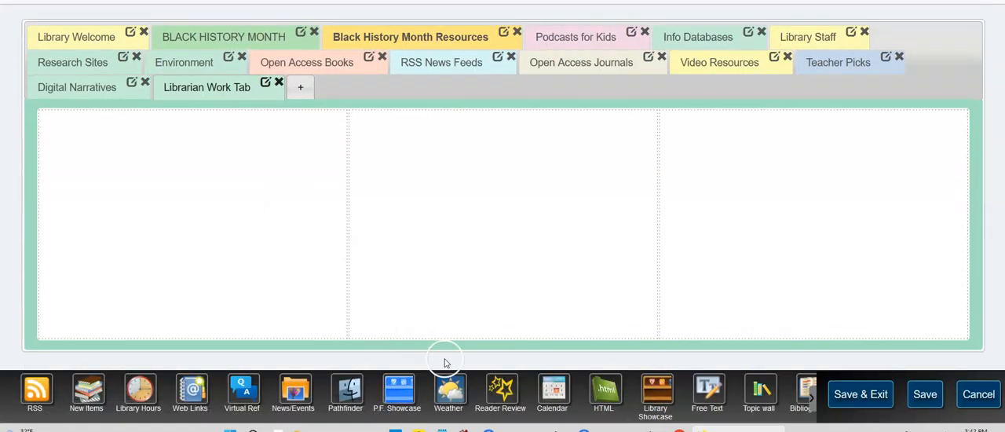
{"action": "left_click", "coordinate": [711, 387]}
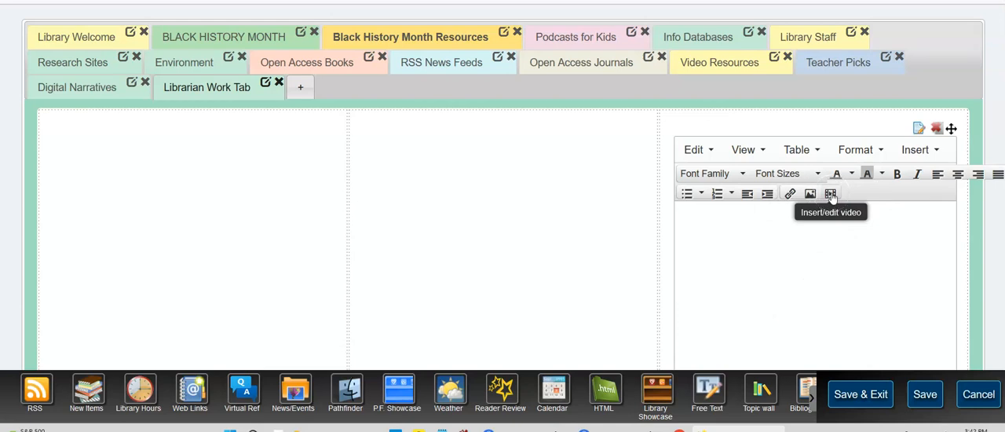
{"action": "left_click", "coordinate": [776, 228]}
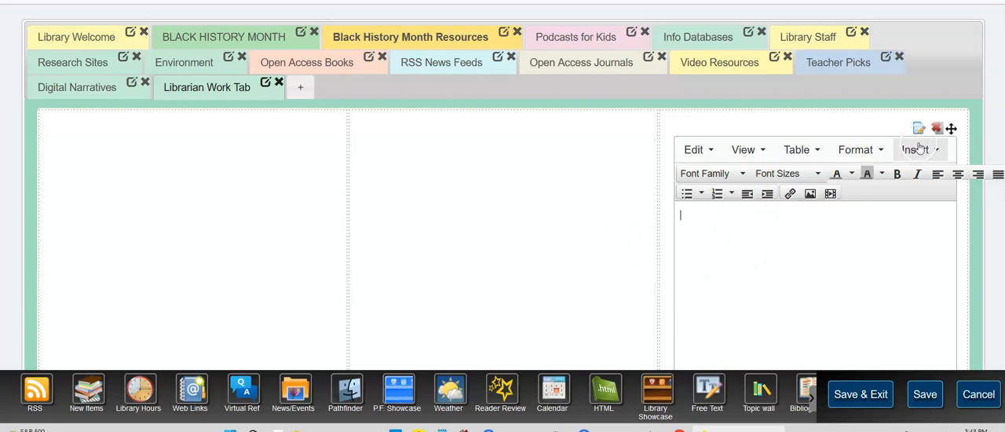
{"action": "left_click_drag", "start_coordinate": [951, 129], "coordinate": [539, 127]}
{"action": "right_click", "coordinate": [539, 127]}
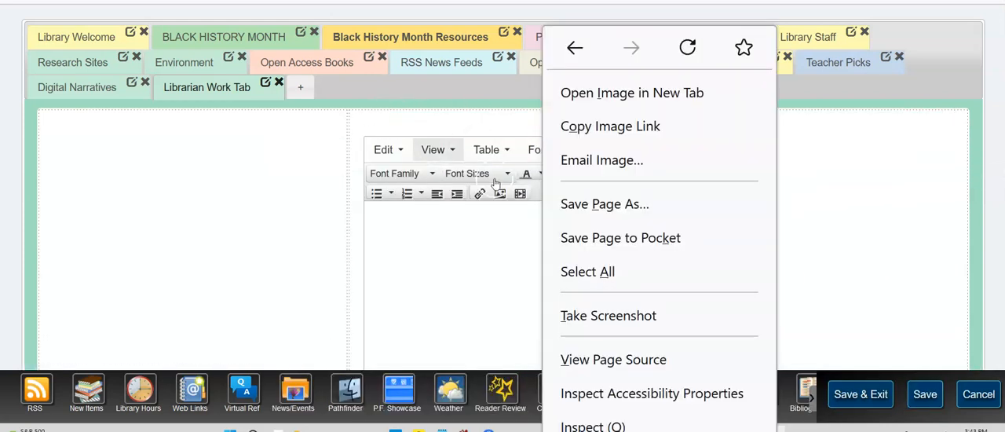
{"action": "left_click", "coordinate": [425, 236]}
{"action": "left_click_drag", "start_coordinate": [641, 128], "coordinate": [332, 116]}
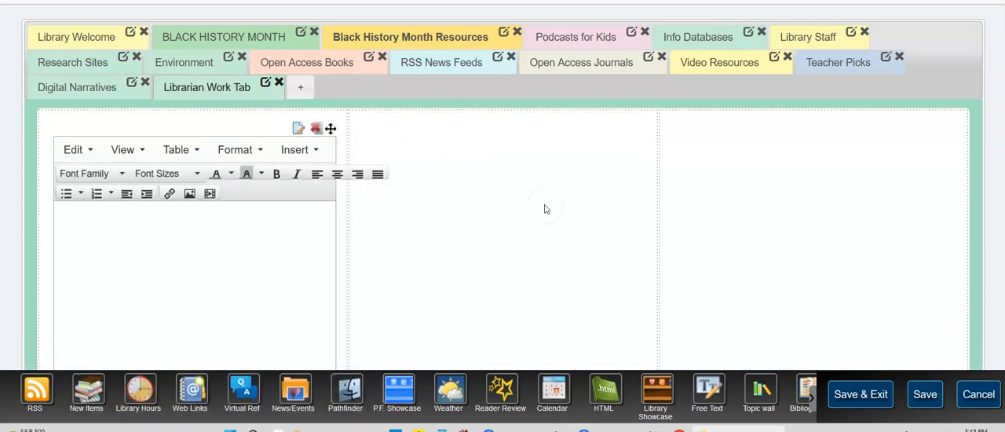
Add a Library Showcase block to the Librarian Work Tab and move it into the middle column.
{"action": "left_click", "coordinate": [658, 392]}
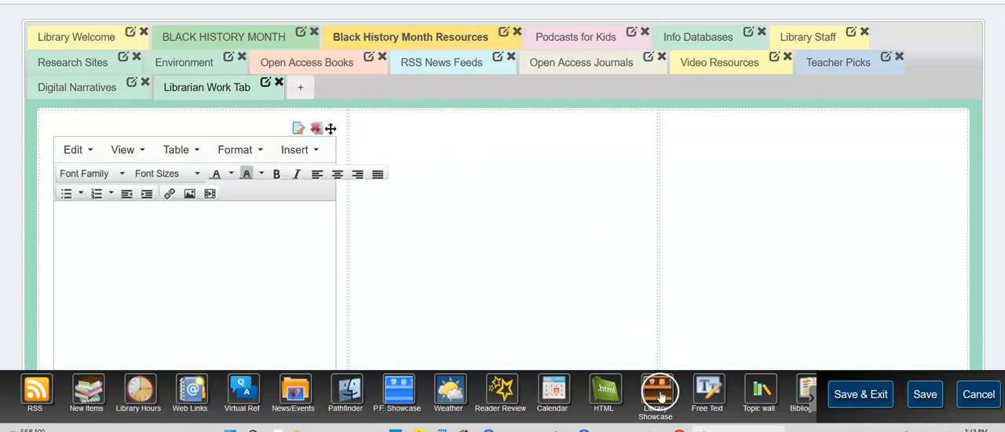
{"action": "left_click_drag", "start_coordinate": [659, 396], "coordinate": [759, 269]}
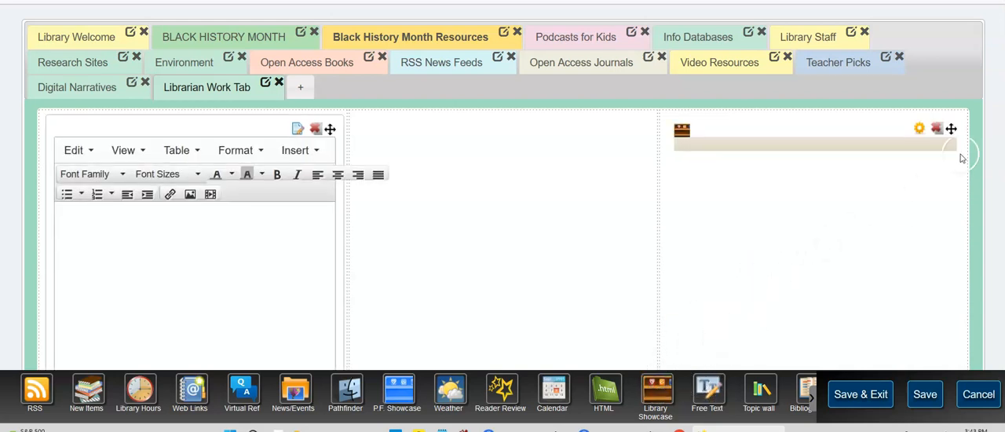
{"action": "left_click_drag", "start_coordinate": [951, 129], "coordinate": [628, 130]}
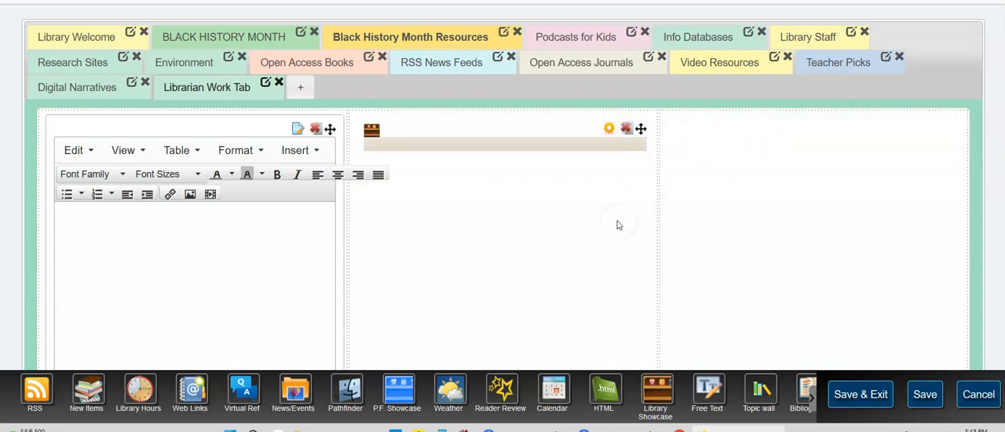
Set the Library Showcase title to "Fall 2024".
{"action": "left_click", "coordinate": [609, 130]}
{"action": "left_click", "coordinate": [421, 180]}
{"action": "type", "text": "Fall 2024"}
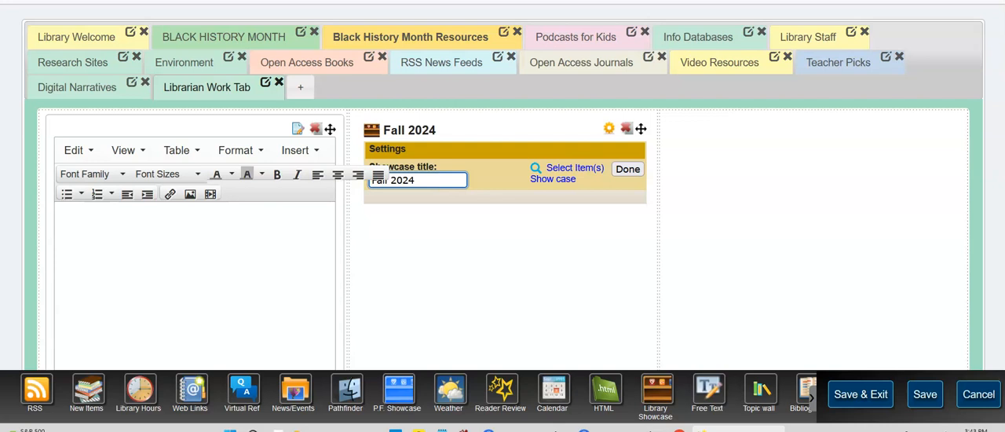
Open the item selection for the Fall 2024 showcase and run a keyword search for "autumn".
{"action": "left_click", "coordinate": [567, 168]}
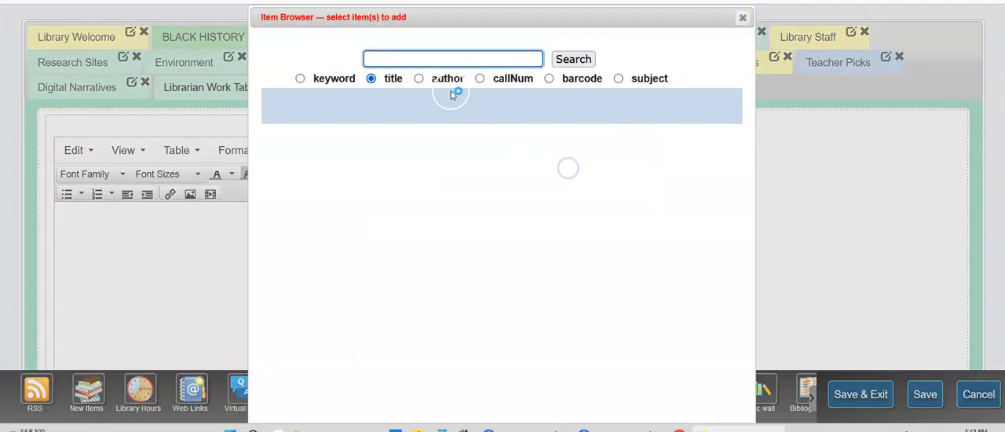
{"action": "left_click", "coordinate": [300, 79]}
{"action": "left_click", "coordinate": [395, 59]}
{"action": "type", "text": "autumn"}
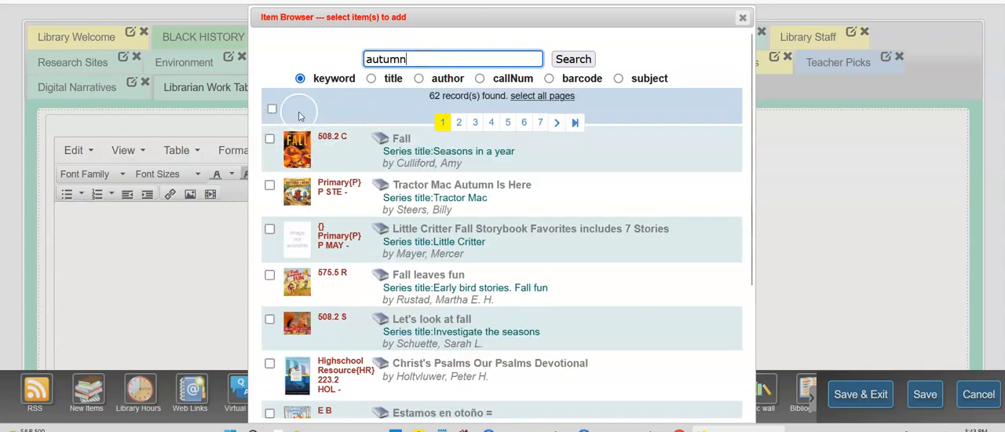
Select every item on the first page of the autumn results and add them to the Fall 2024 showcase.
{"action": "left_click", "coordinate": [273, 110]}
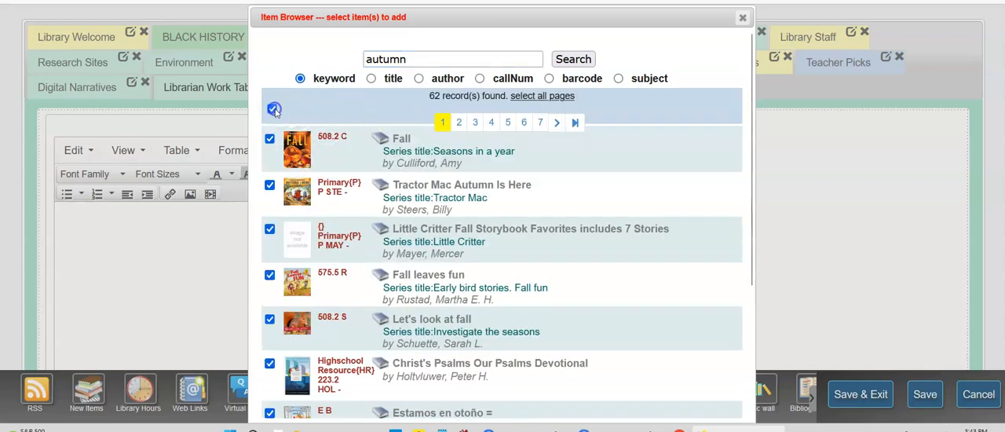
{"action": "scroll", "coordinate": [816, 275], "scroll_direction": "down", "scroll_amount": 2}
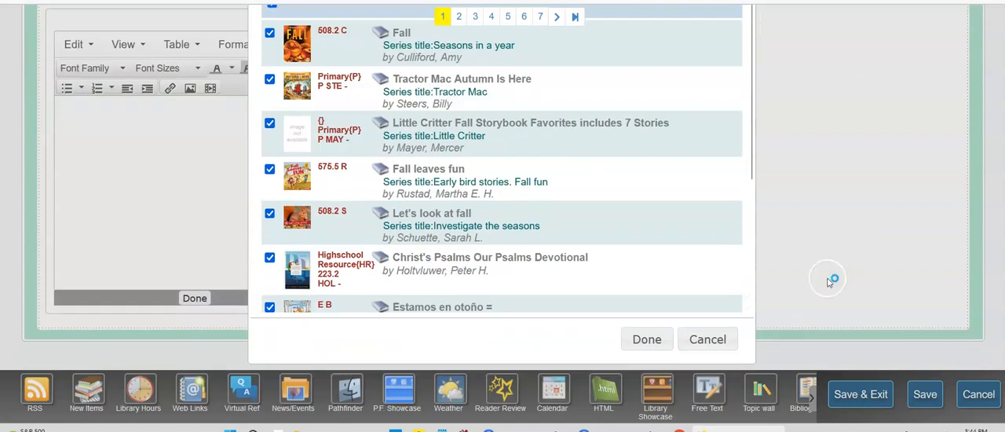
{"action": "left_click", "coordinate": [645, 339]}
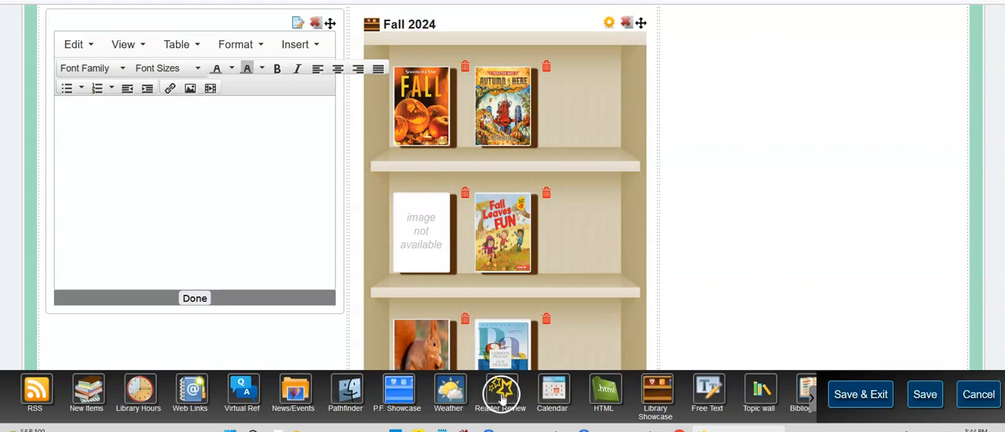
Save the home page and exit the editor, and view the Librarian Work Tab on the live page.
{"action": "left_click", "coordinate": [869, 395]}
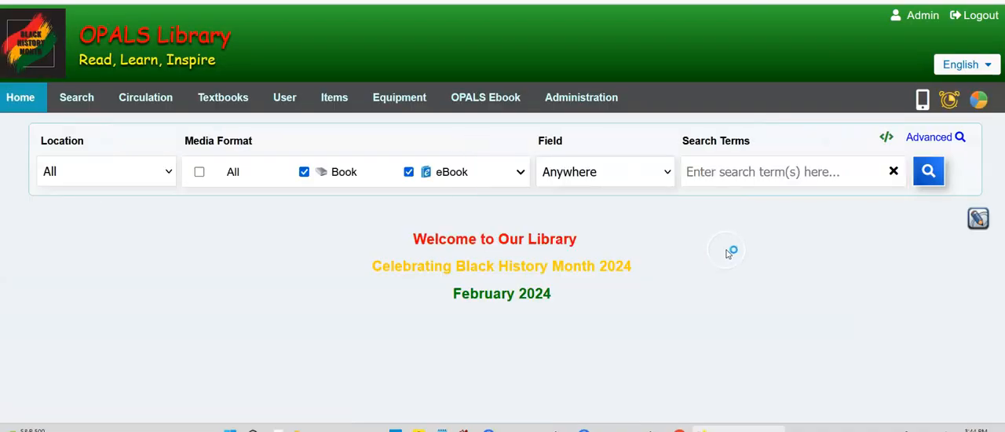
{"action": "scroll", "coordinate": [501, 284], "scroll_direction": "down", "scroll_amount": 3}
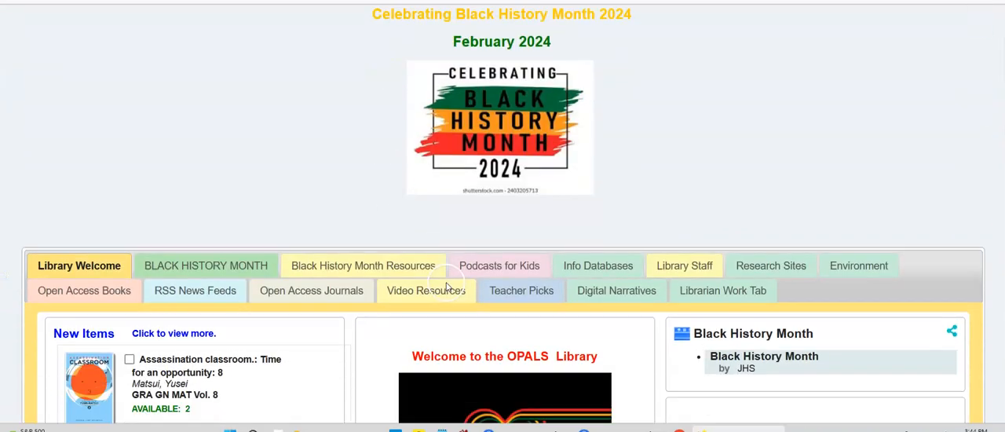
{"action": "left_click", "coordinate": [716, 228]}
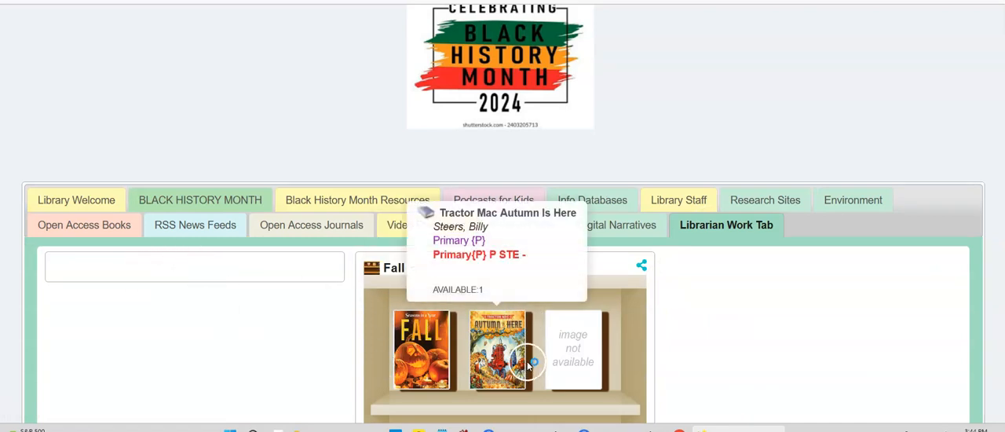
Reopen the home page editor and enter "Ideas for Spring 2024" in the Free Text block of the Librarian Work Tab.
{"action": "scroll", "coordinate": [667, 251], "scroll_direction": "up", "scroll_amount": 3}
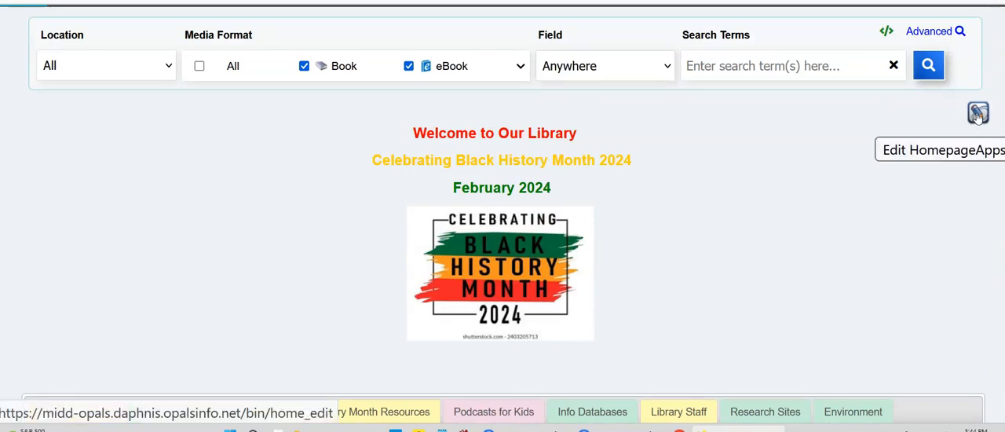
{"action": "left_click", "coordinate": [977, 114]}
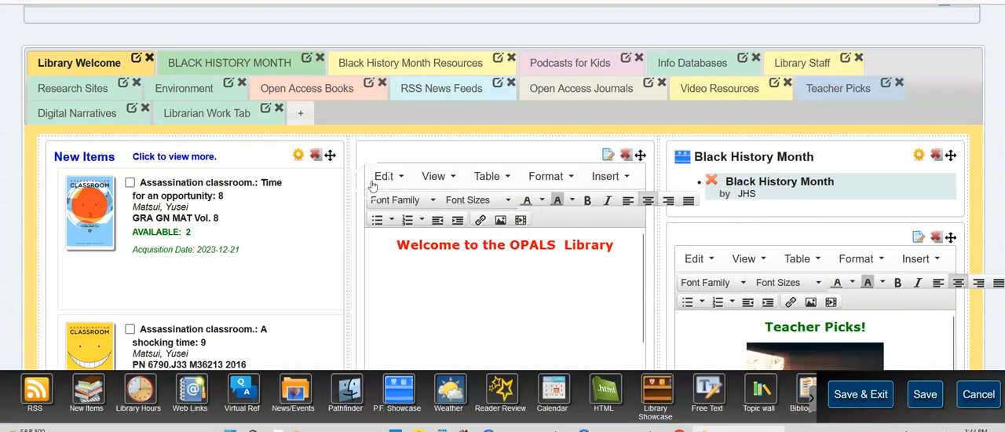
{"action": "left_click", "coordinate": [220, 113]}
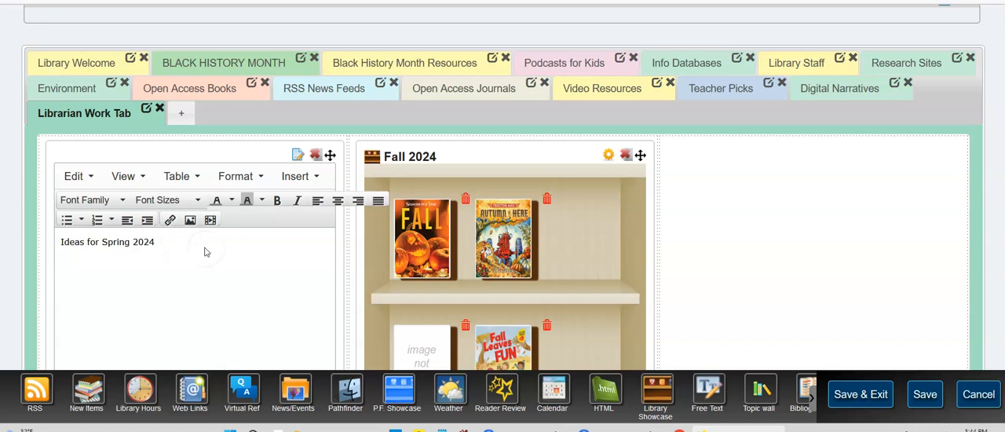
Set the "Ideas for Spring 2024" text to Comic Sans MS at 24pt.
{"action": "left_click_drag", "start_coordinate": [60, 242], "coordinate": [210, 234]}
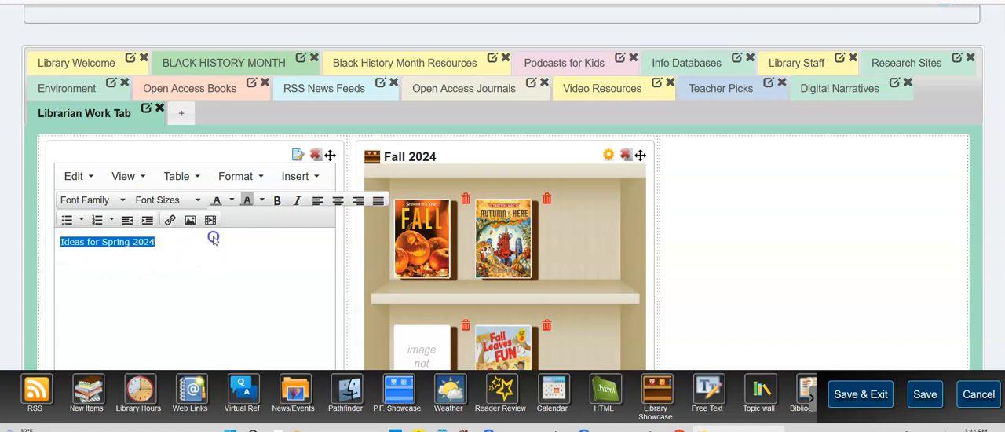
{"action": "left_click", "coordinate": [101, 201]}
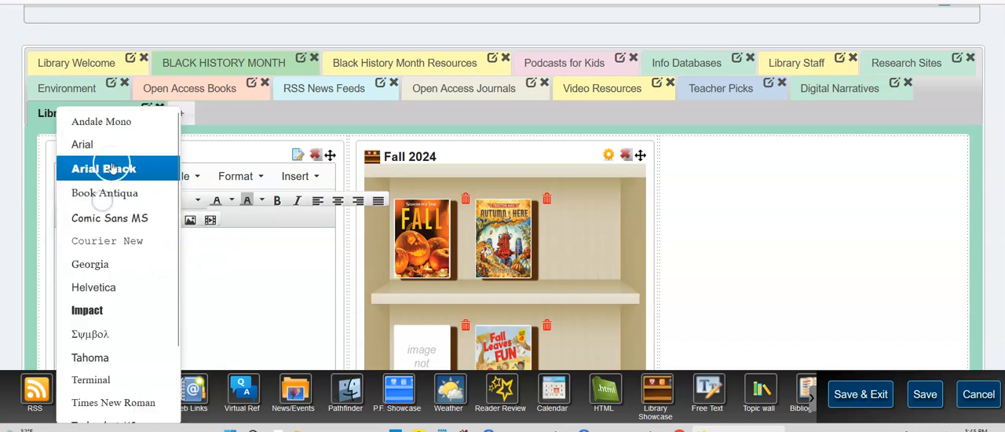
{"action": "left_click", "coordinate": [118, 219]}
{"action": "left_click", "coordinate": [196, 201]}
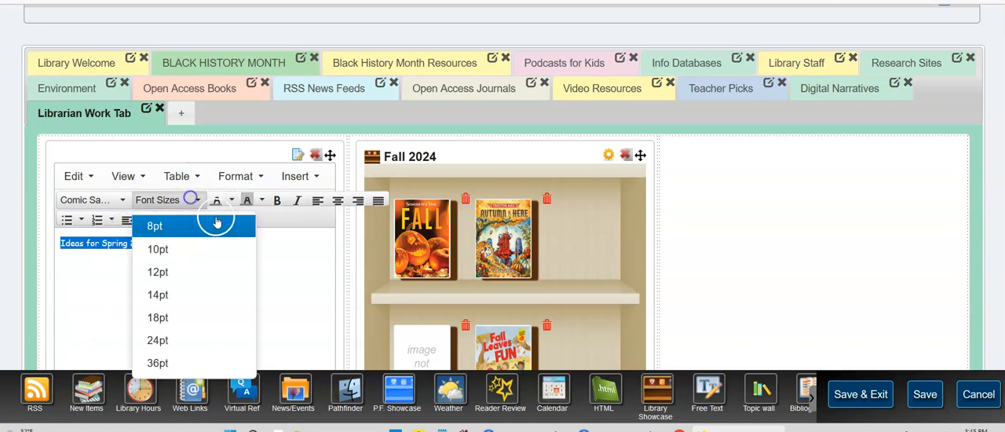
{"action": "left_click", "coordinate": [169, 339]}
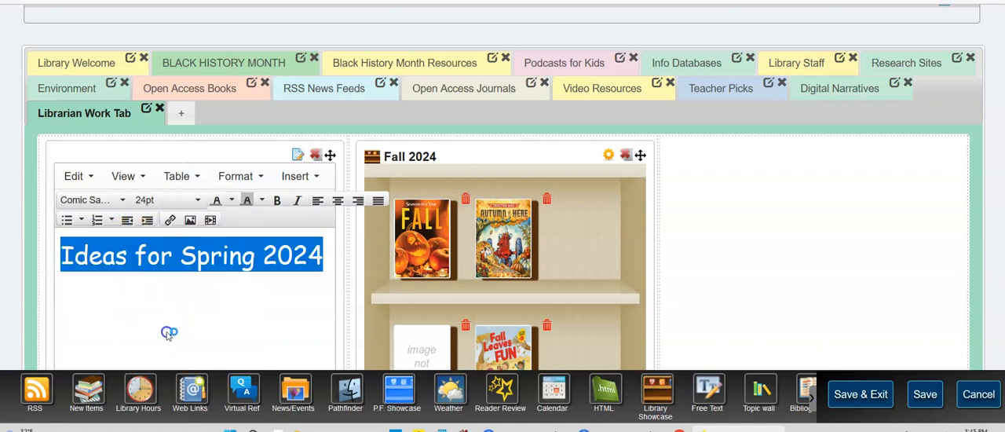
Make the "Ideas for Spring 2024" text bold and red.
{"action": "left_click", "coordinate": [277, 201]}
{"action": "left_click", "coordinate": [233, 201]}
{"action": "left_click", "coordinate": [216, 253]}
{"action": "left_click", "coordinate": [195, 317]}
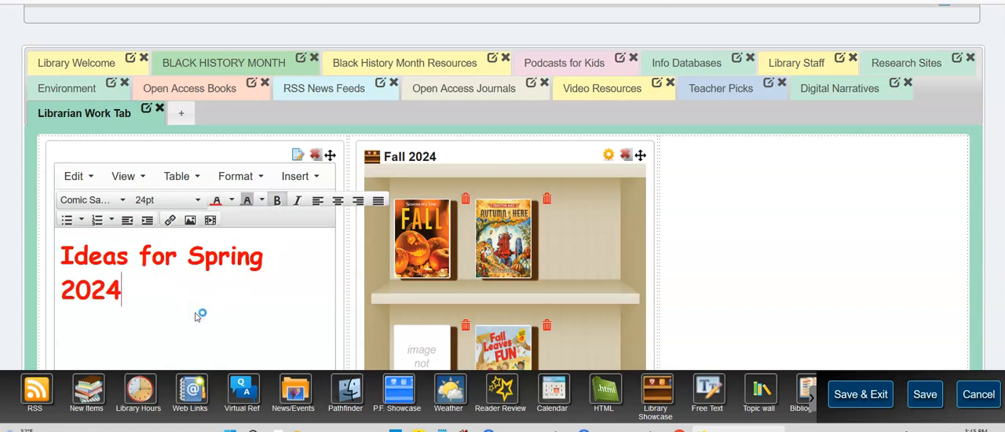
Save the Free Text changes and exit the home page editor.
{"action": "left_click", "coordinate": [870, 396]}
{"action": "left_click", "coordinate": [864, 395]}
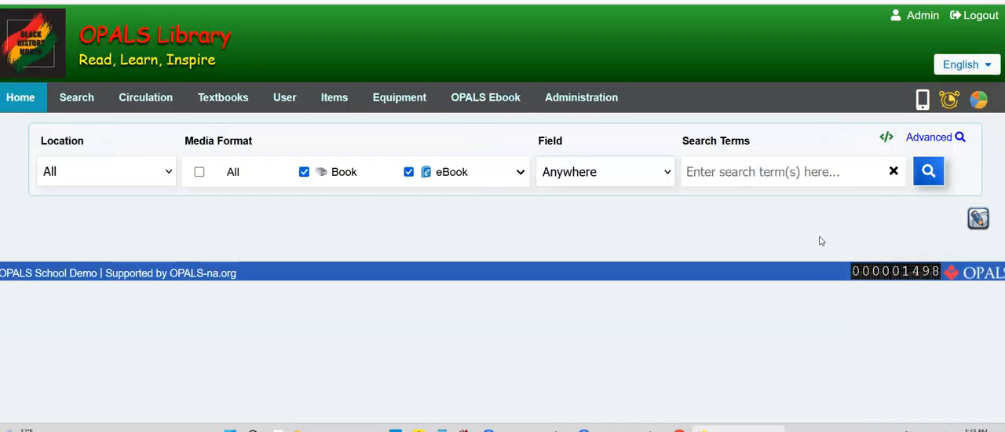
{"action": "scroll", "coordinate": [819, 241], "scroll_direction": "down", "scroll_amount": 5}
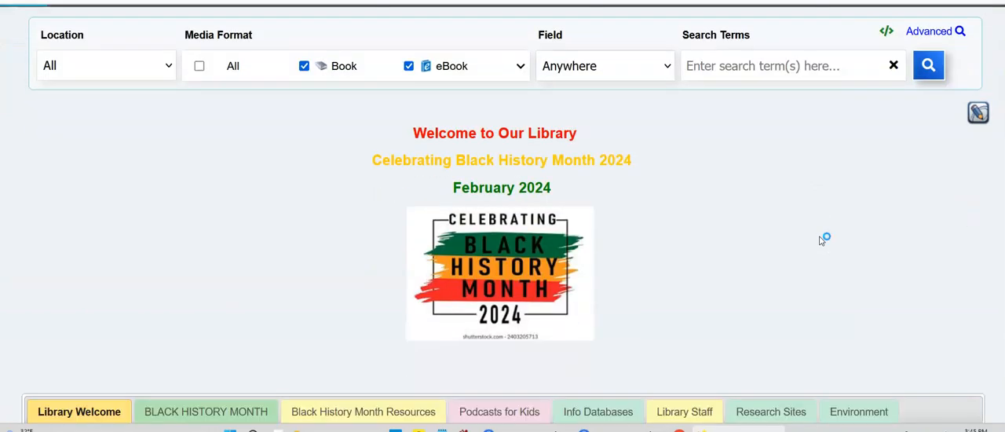
{"action": "left_click", "coordinate": [847, 241]}
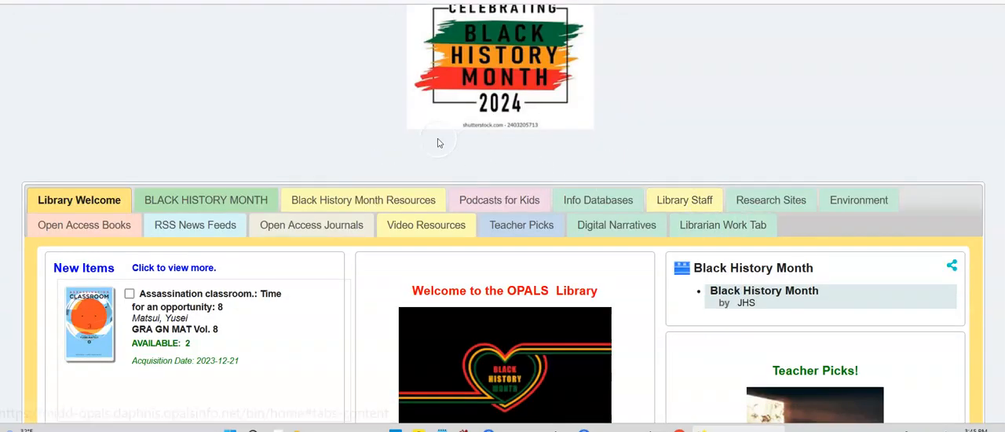
Examine the EPA Envirofacts widgets on the Environment tab, including UV Index, Greenhouse Gas and Hazardous Waste.
{"action": "left_click", "coordinate": [854, 203]}
{"action": "left_click", "coordinate": [478, 312]}
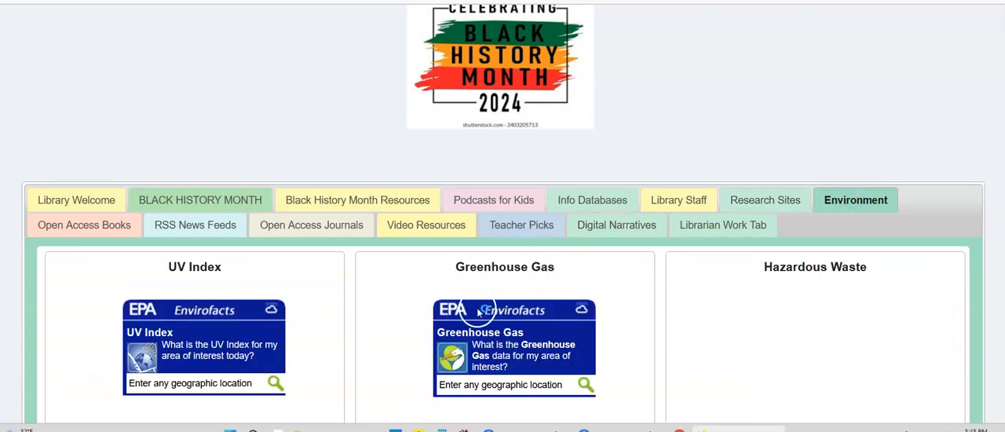
{"action": "scroll", "coordinate": [359, 325], "scroll_direction": "down", "scroll_amount": 1}
{"action": "left_click", "coordinate": [353, 251]}
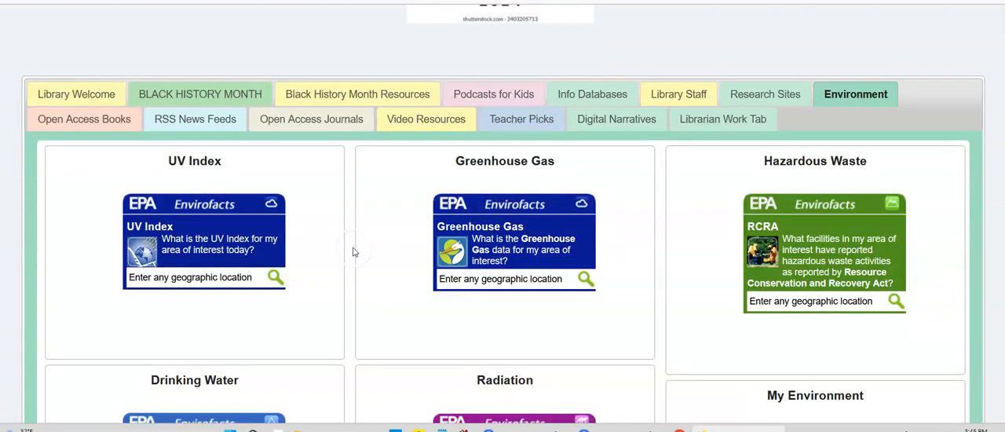
{"action": "left_click", "coordinate": [209, 280]}
{"action": "left_click", "coordinate": [589, 277]}
{"action": "scroll", "coordinate": [712, 222], "scroll_direction": "down", "scroll_amount": 1}
{"action": "scroll", "coordinate": [713, 223], "scroll_direction": "down", "scroll_amount": 1}
{"action": "left_click", "coordinate": [475, 223]}
{"action": "scroll", "coordinate": [743, 238], "scroll_direction": "up", "scroll_amount": 3}
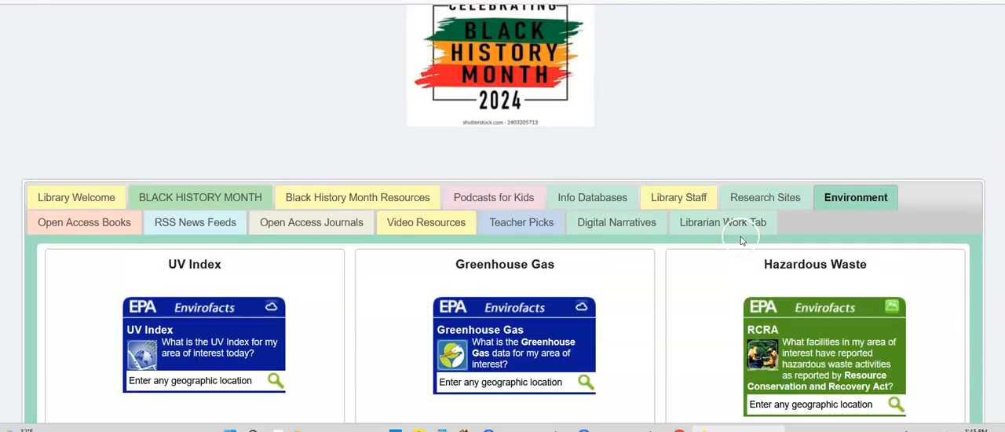
Review the online resources on the Research Sites tab and the journal listings on the Open Access Journals tab.
{"action": "left_click", "coordinate": [775, 200]}
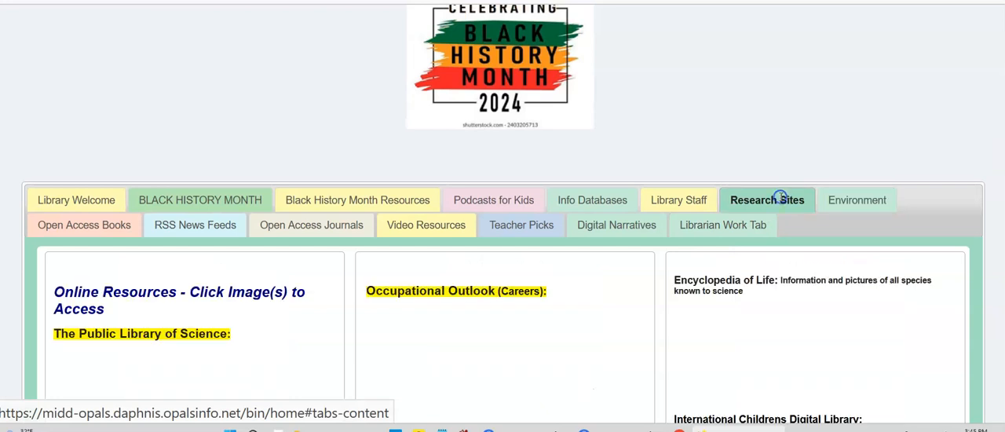
{"action": "left_click", "coordinate": [380, 354]}
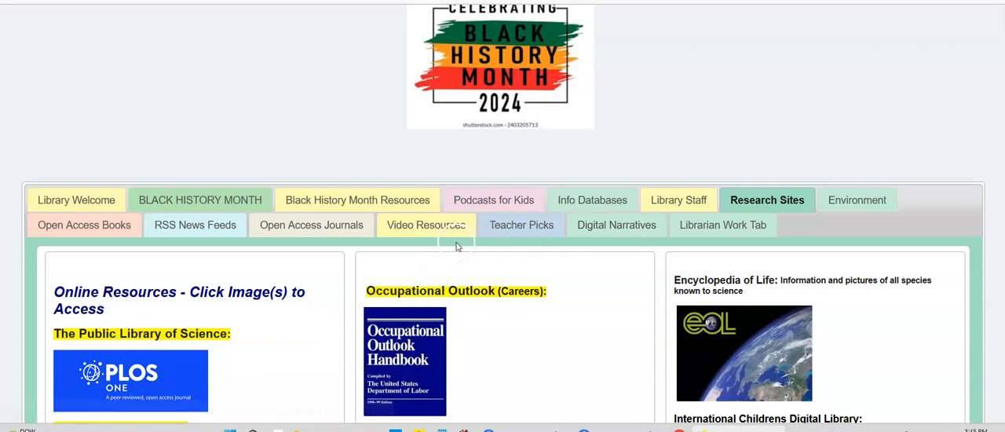
{"action": "left_click", "coordinate": [288, 226]}
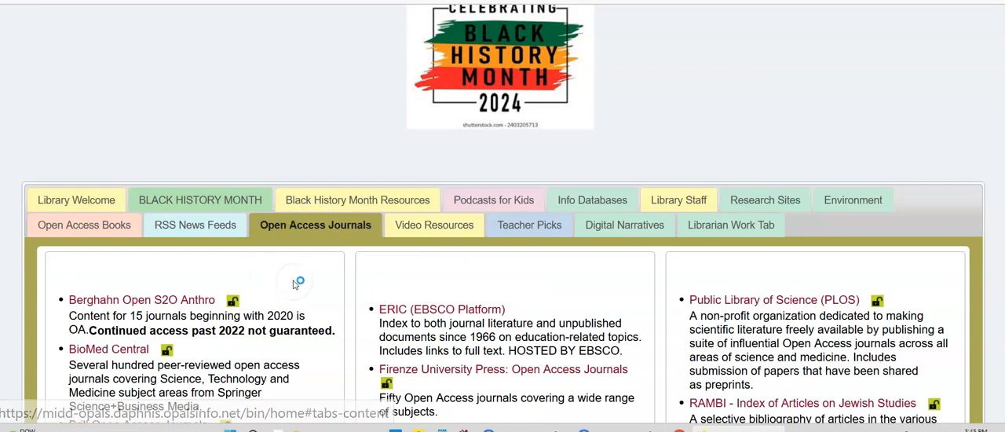
{"action": "scroll", "coordinate": [306, 284], "scroll_direction": "down", "scroll_amount": 2}
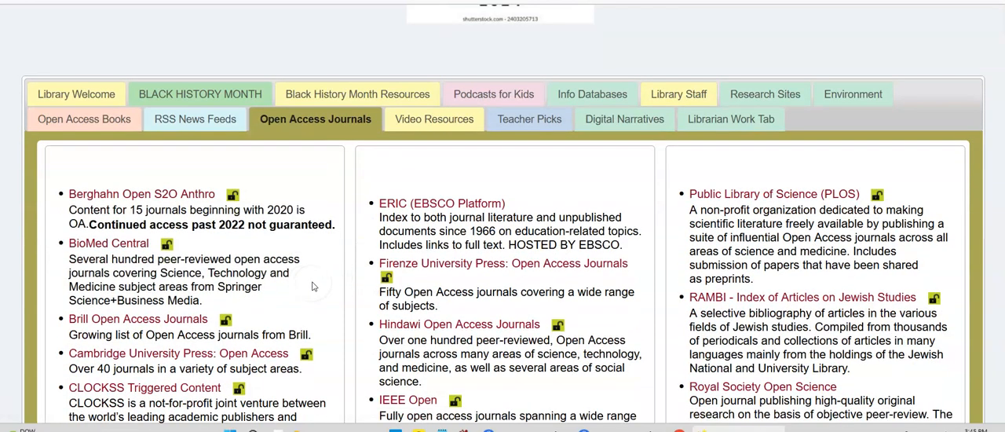
{"action": "scroll", "coordinate": [312, 286], "scroll_direction": "down", "scroll_amount": 2}
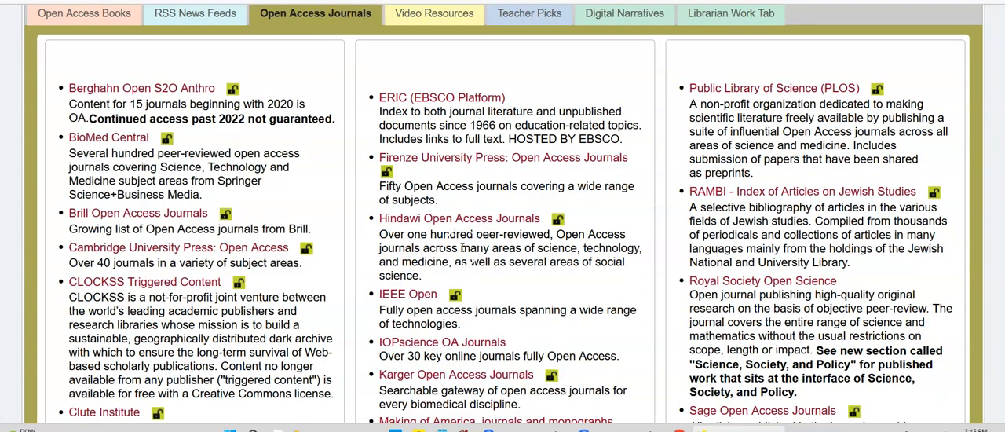
{"action": "scroll", "coordinate": [345, 265], "scroll_direction": "up", "scroll_amount": 2}
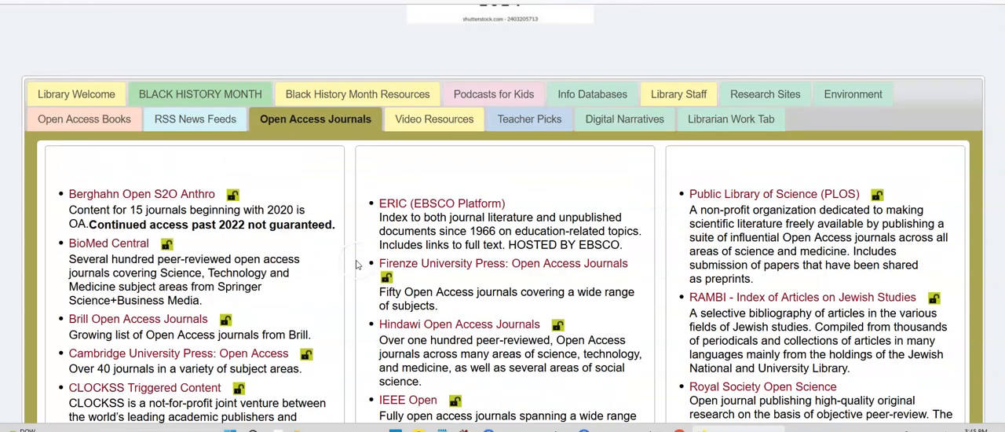
Browse the contents of the RSS News Feeds, Podcasts for Kids and Open Access Books tabs.
{"action": "left_click", "coordinate": [208, 119]}
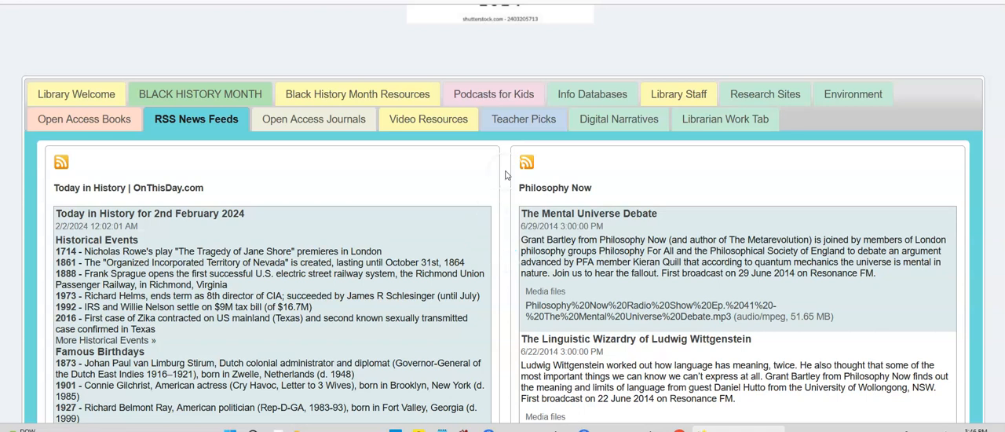
{"action": "left_click", "coordinate": [495, 95]}
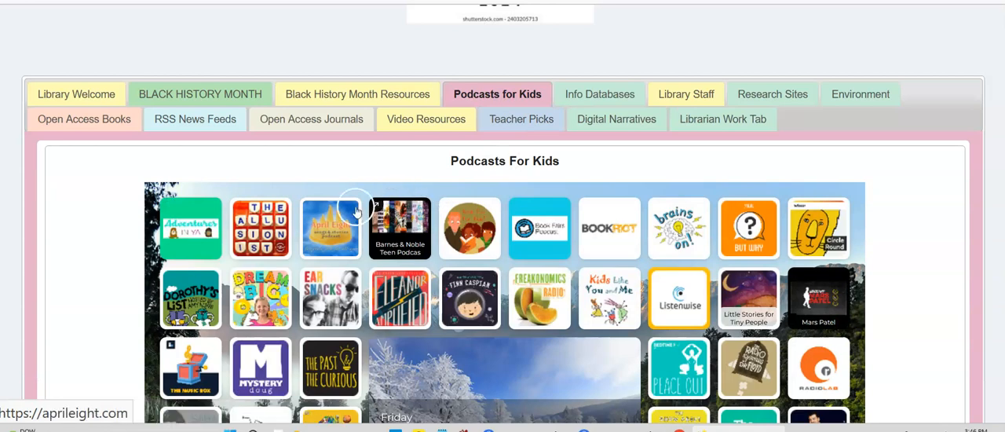
{"action": "left_click", "coordinate": [87, 121]}
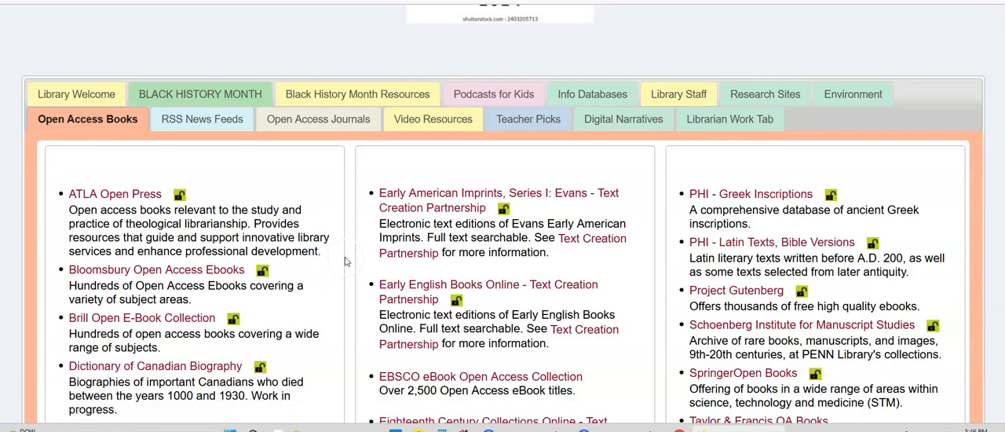
{"action": "scroll", "coordinate": [345, 262], "scroll_direction": "down", "scroll_amount": 2}
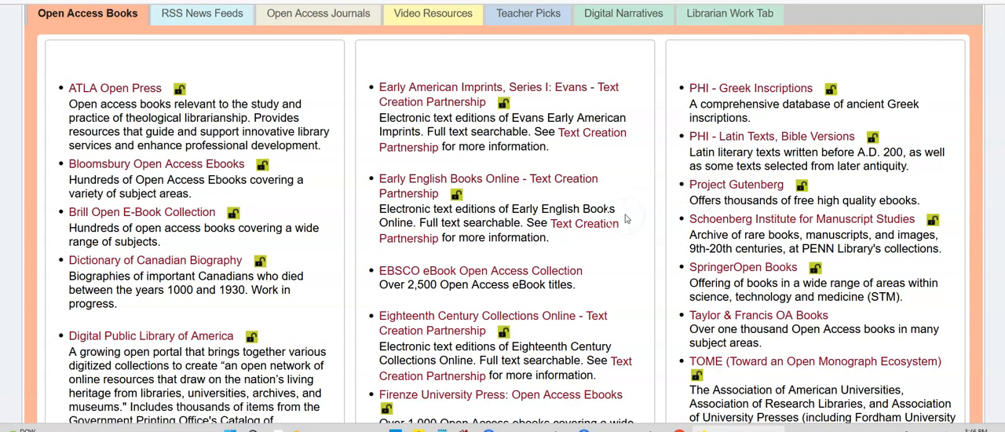
{"action": "scroll", "coordinate": [623, 219], "scroll_direction": "up", "scroll_amount": 3}
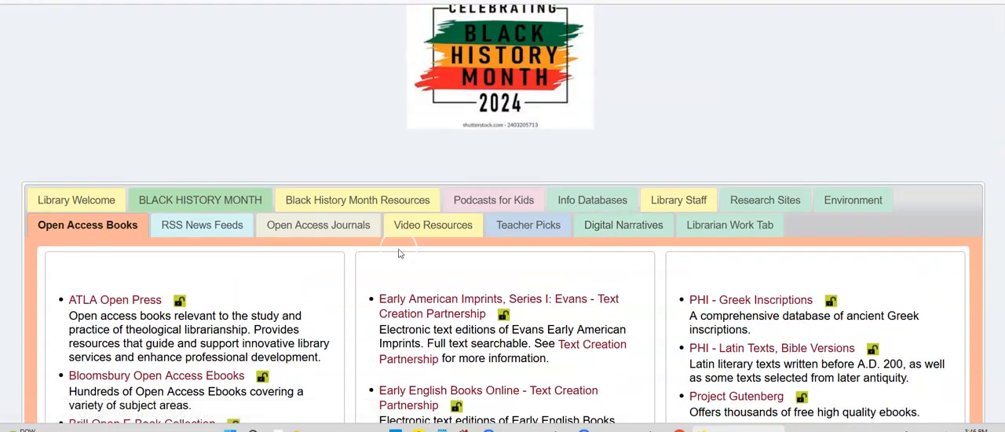
Review the Library Welcome tab's new items, welcome message, Black History Month pathfinder and Teacher Picks, and return to the page banner.
{"action": "left_click", "coordinate": [78, 199]}
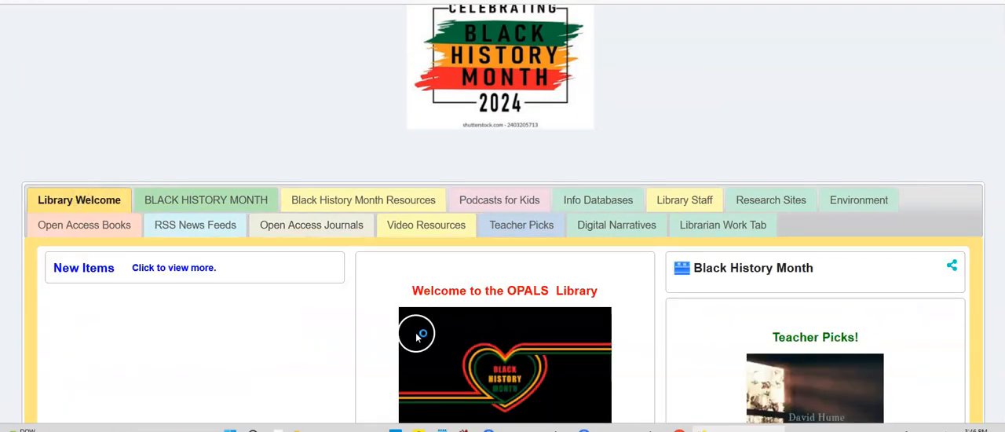
{"action": "scroll", "coordinate": [415, 331], "scroll_direction": "down", "scroll_amount": 2}
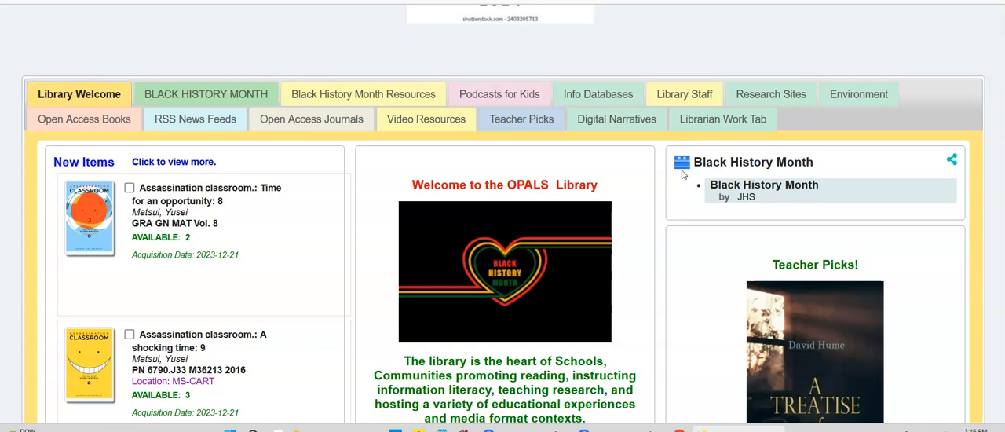
{"action": "scroll", "coordinate": [683, 174], "scroll_direction": "down", "scroll_amount": 2}
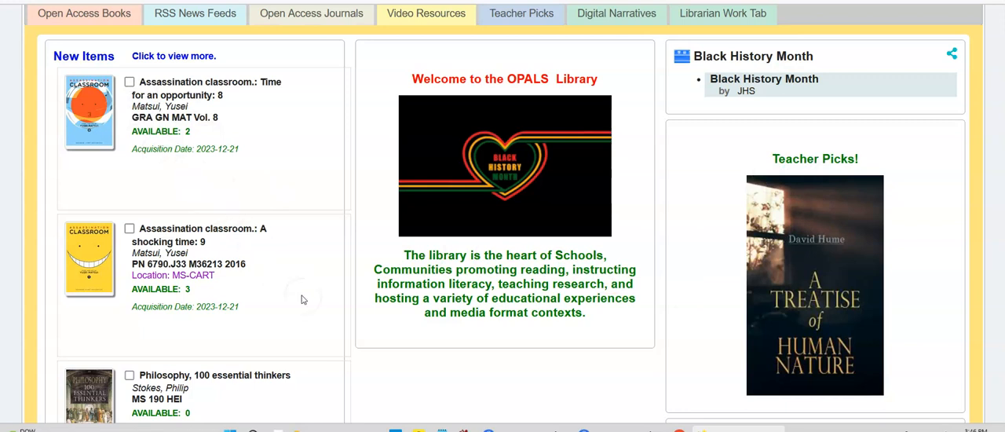
{"action": "scroll", "coordinate": [303, 299], "scroll_direction": "up", "scroll_amount": 3}
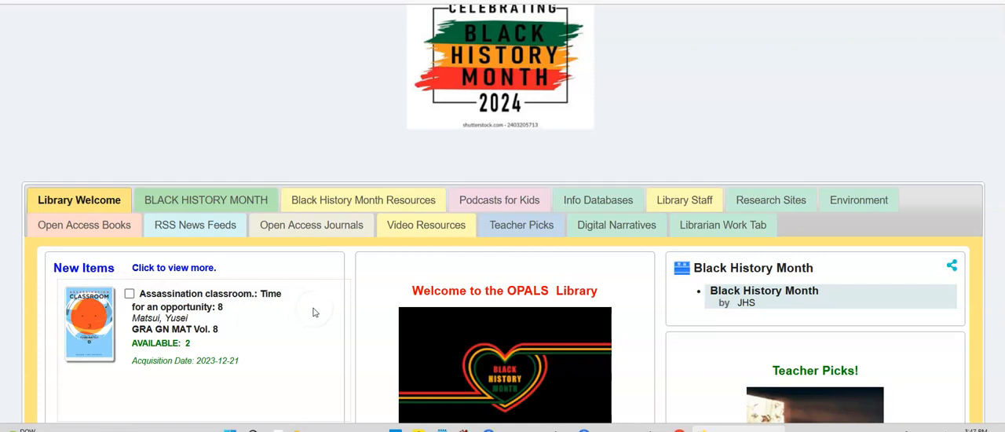
{"action": "scroll", "coordinate": [314, 312], "scroll_direction": "up", "scroll_amount": 5}
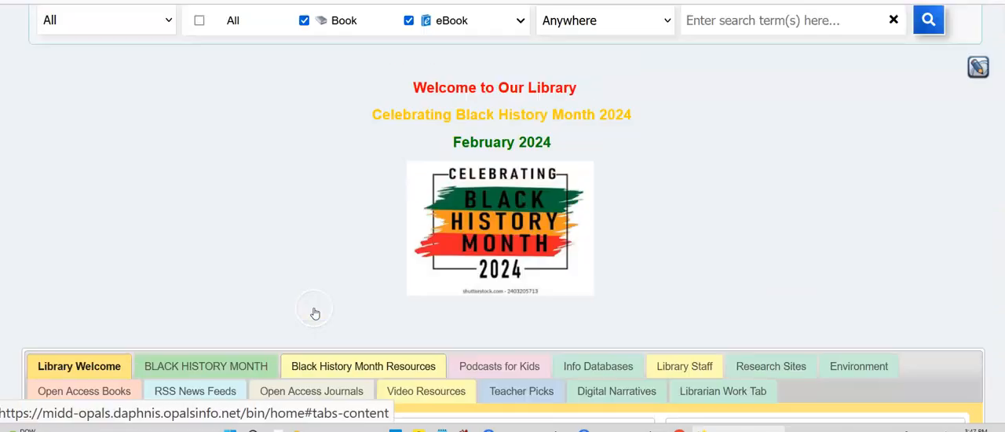